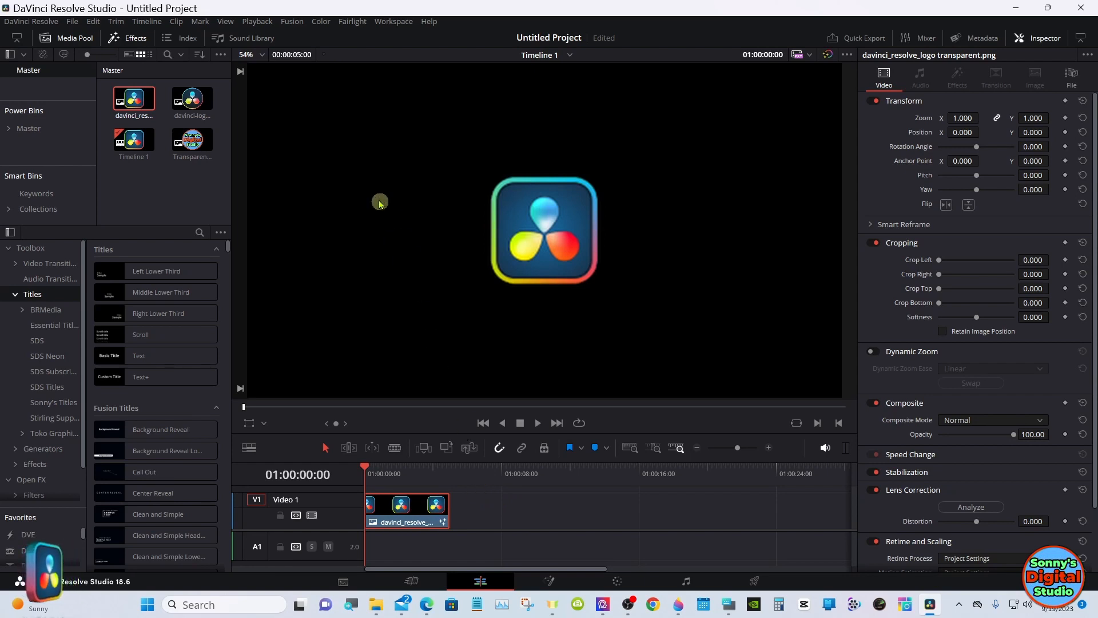
- Set the project's render cache mode to Smart
left_click(260, 23)
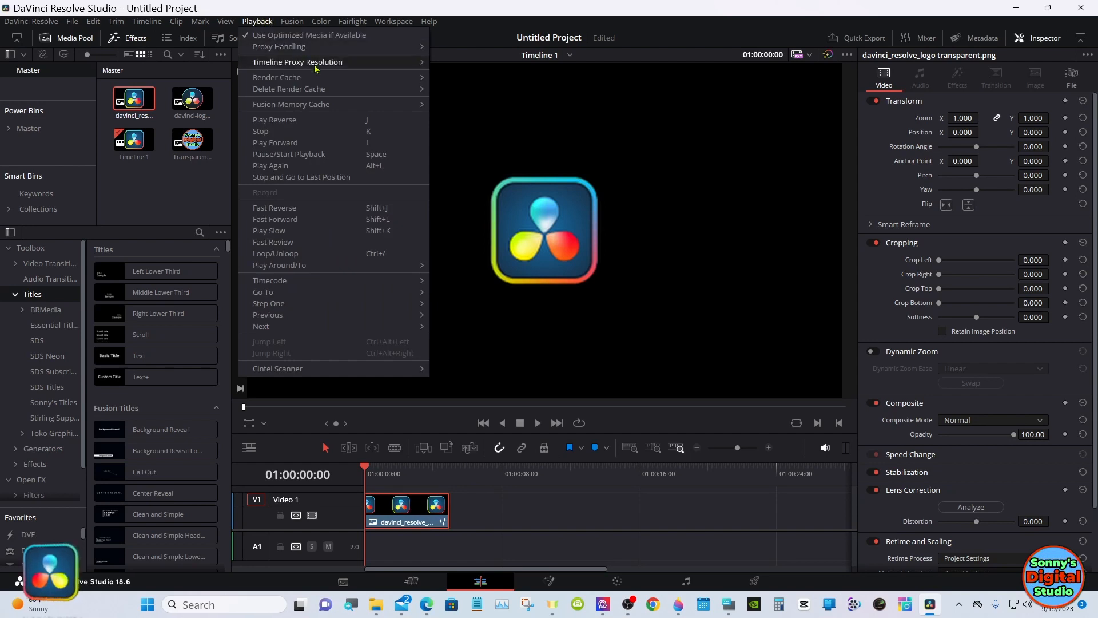
mouse_move(361, 78)
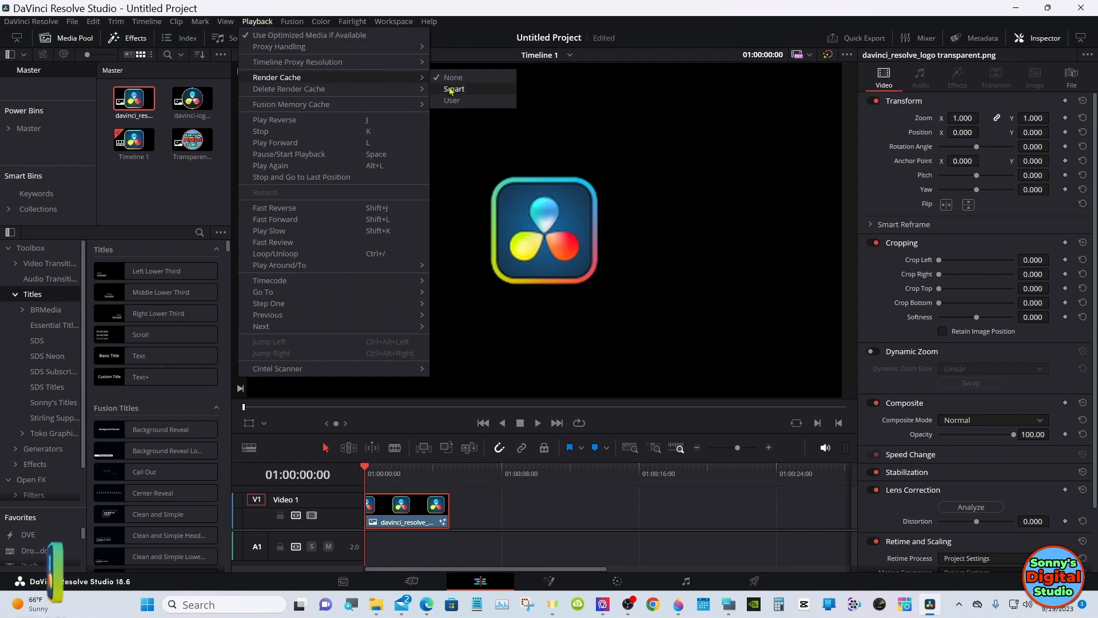
left_click(451, 90)
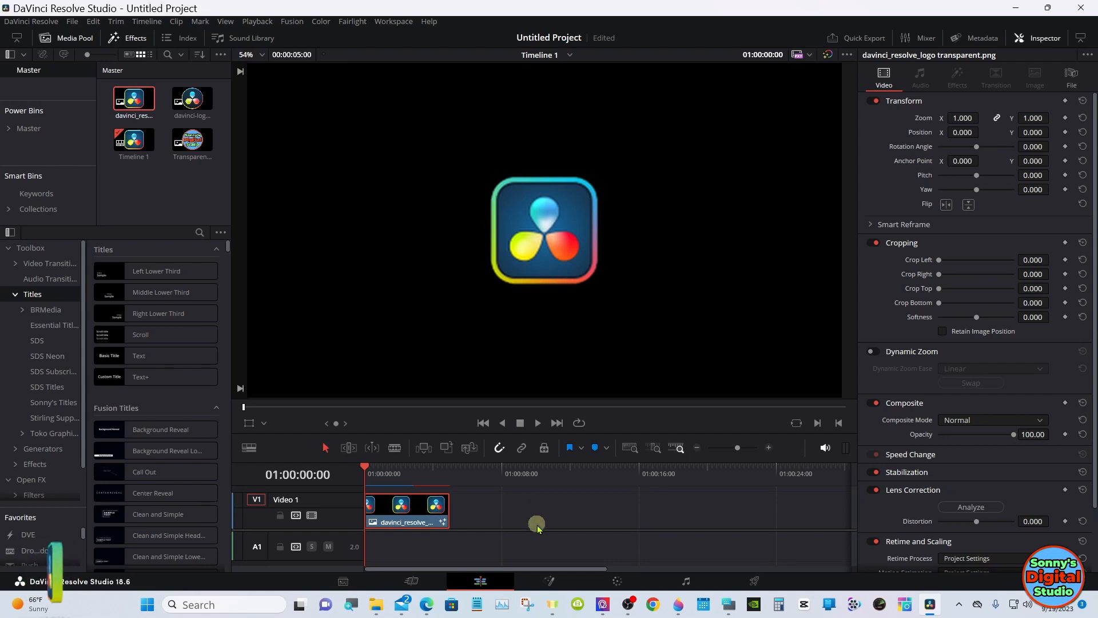
- Open the logo clip's Fusion composition and set the Renderer3D1 node's renderer type to Hardware Renderer
left_click(550, 581)
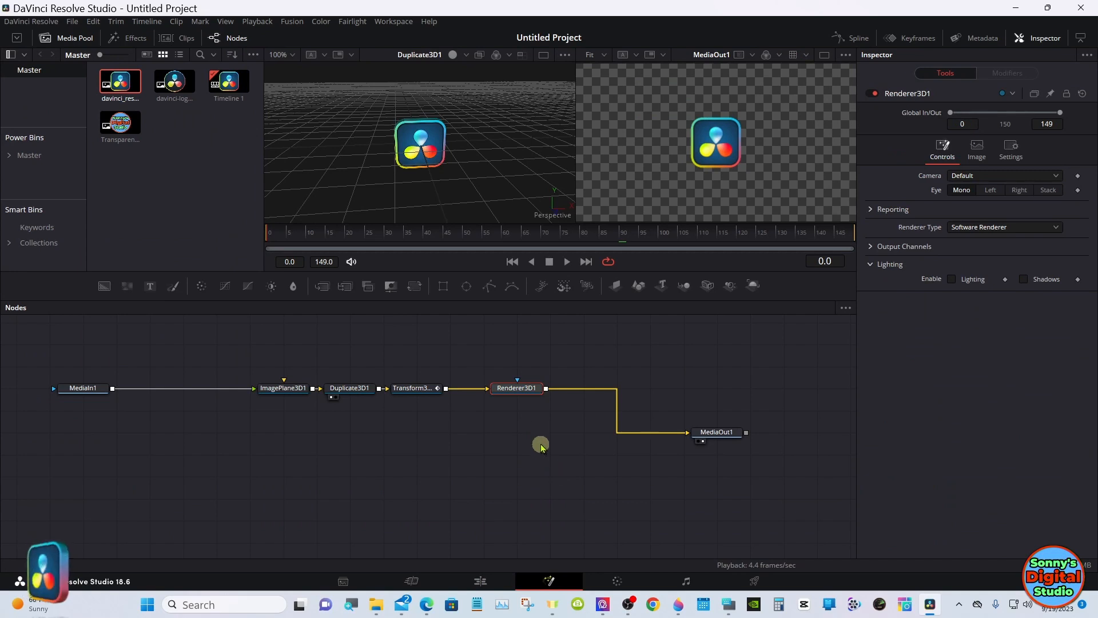
mouse_move(521, 395)
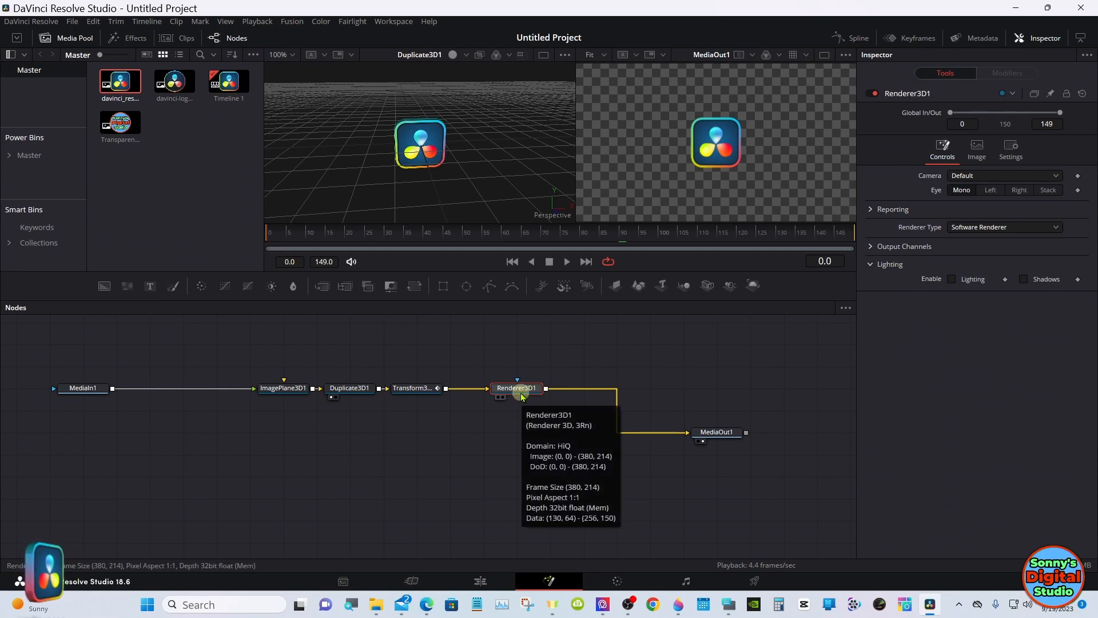
left_click(994, 227)
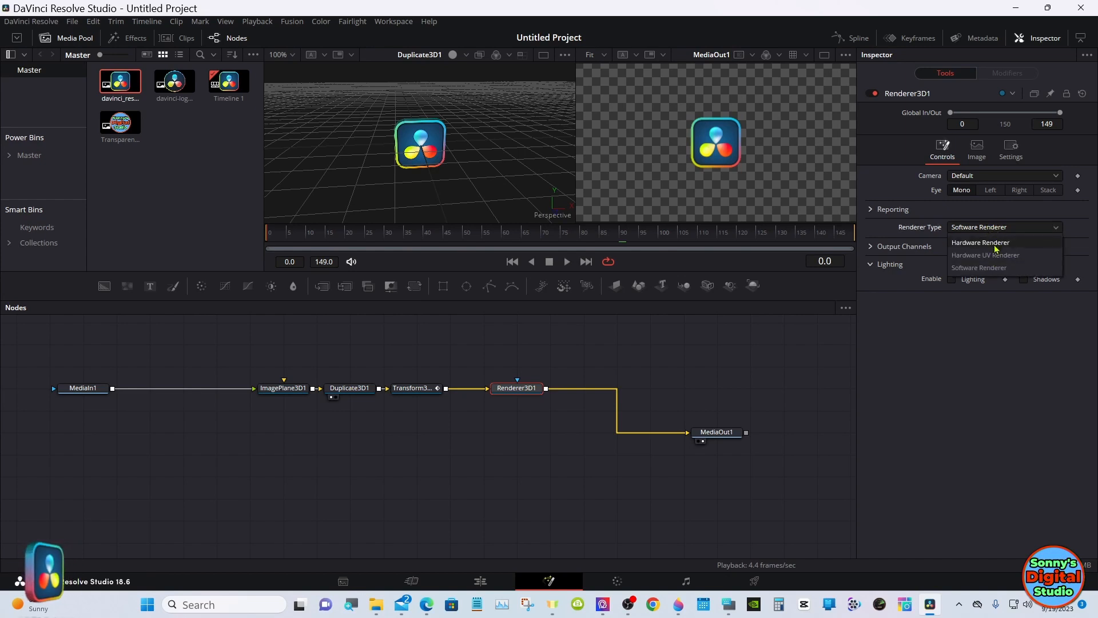
left_click(995, 242)
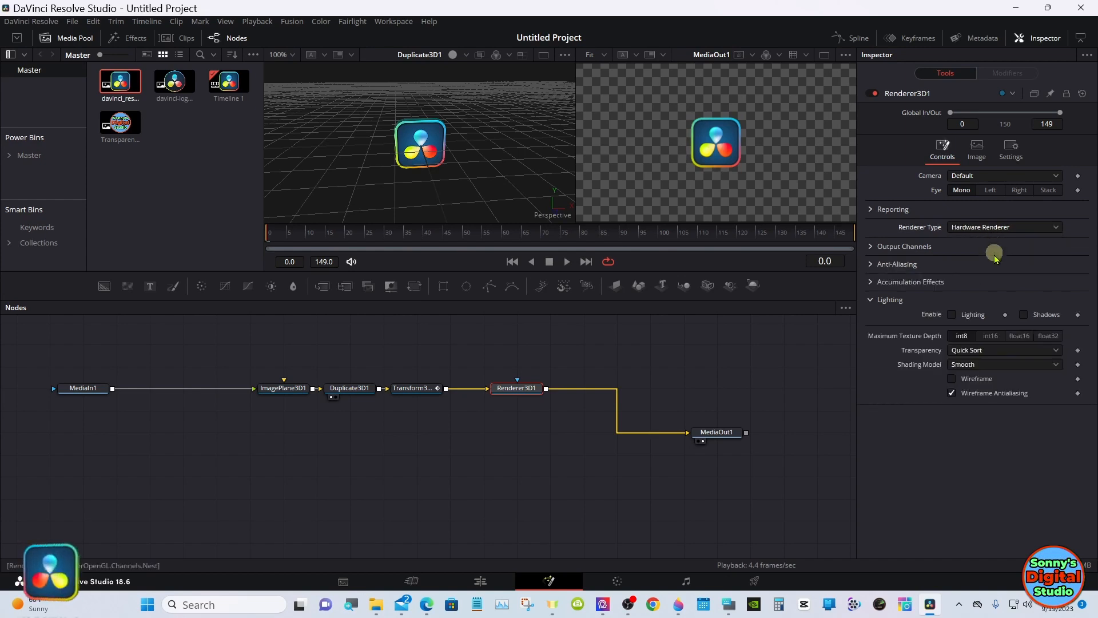
- Try Z Buffer (fast) as the Renderer3D1 node's transparency method and restore it to Quick Sort
left_click(996, 354)
left_click(997, 365)
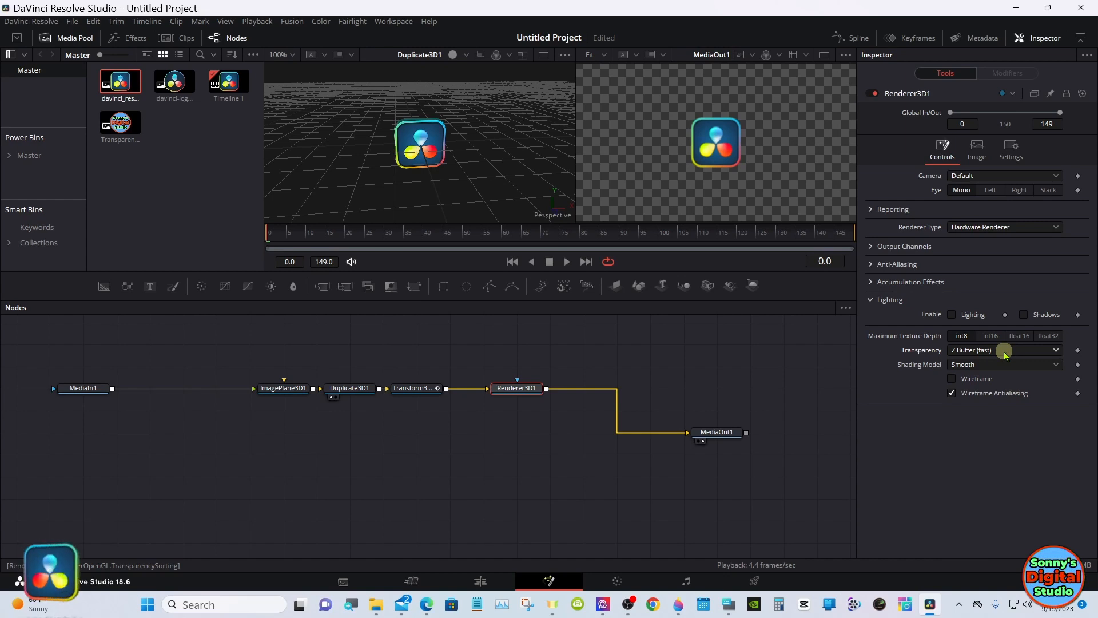
left_click(1006, 352)
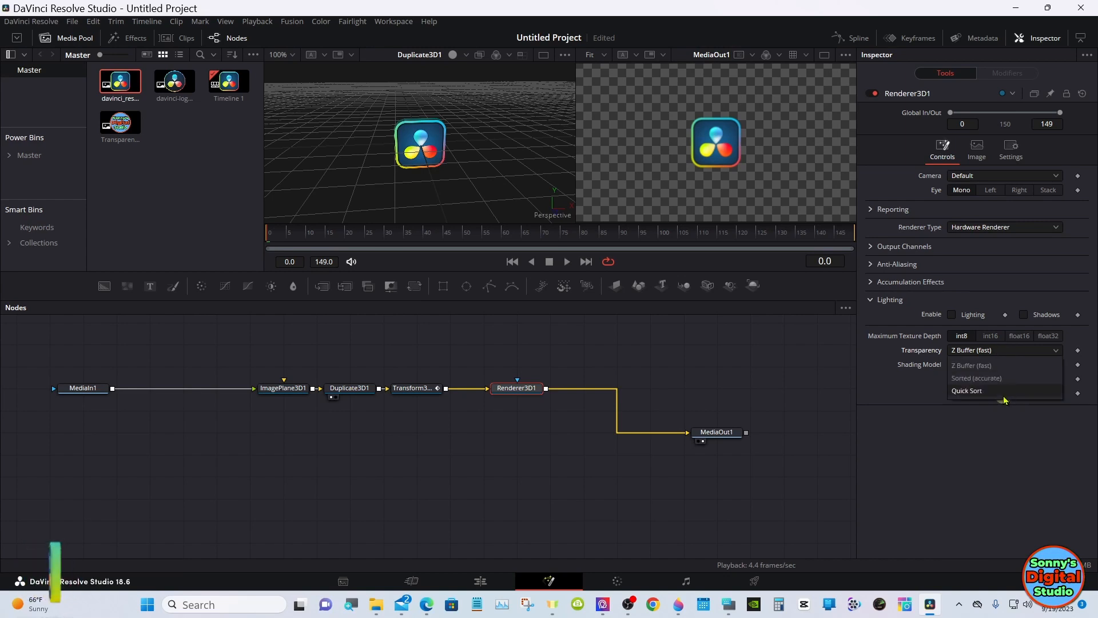
left_click(1005, 397)
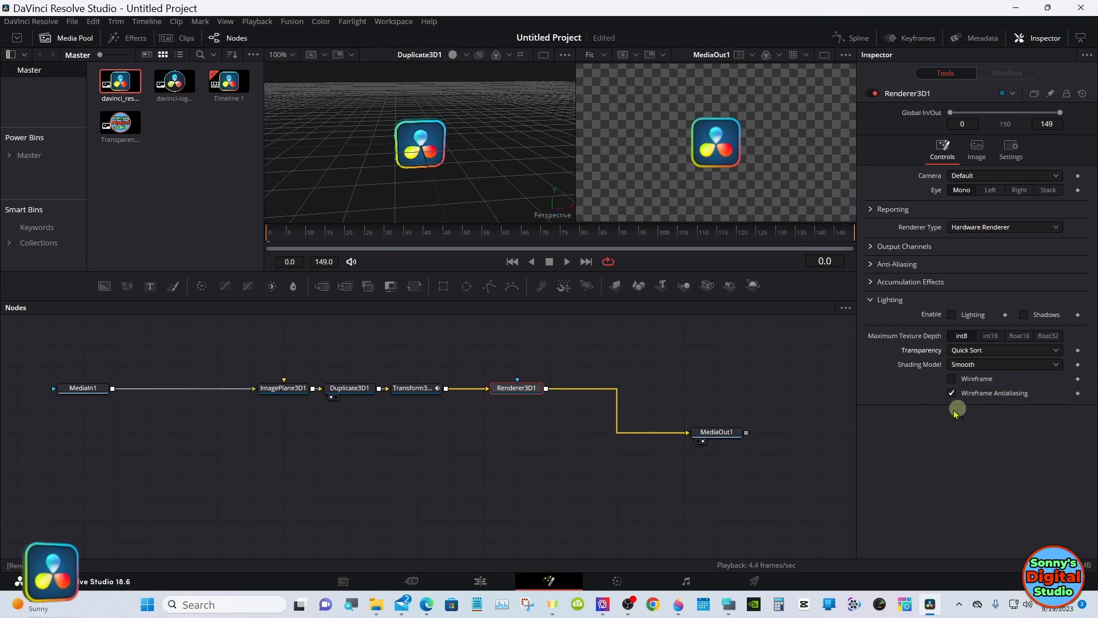
left_click(480, 581)
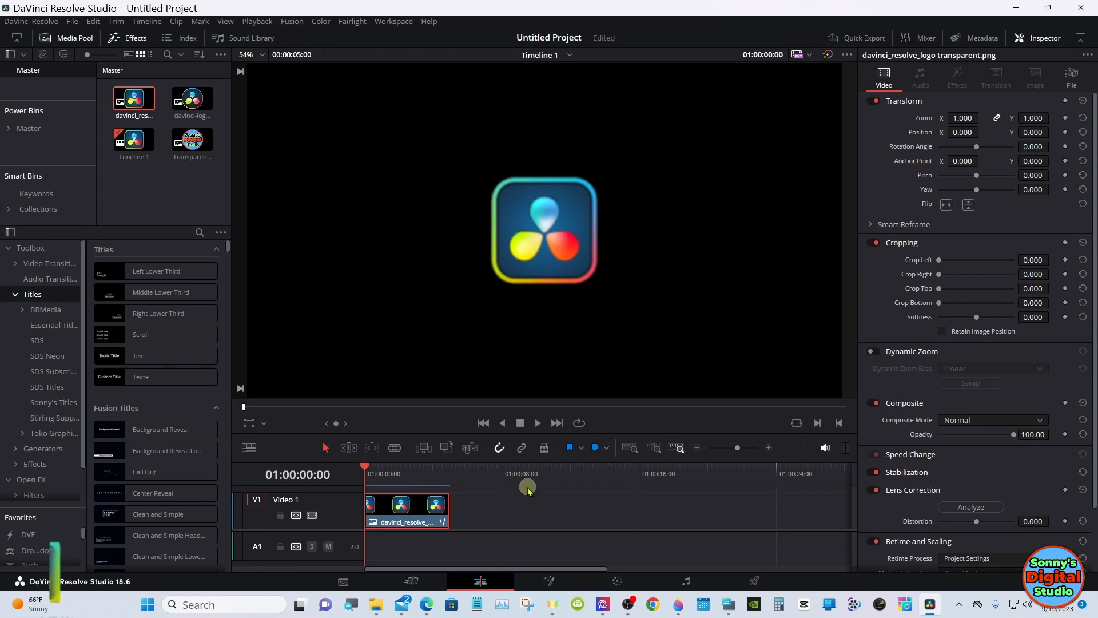
left_click(549, 581)
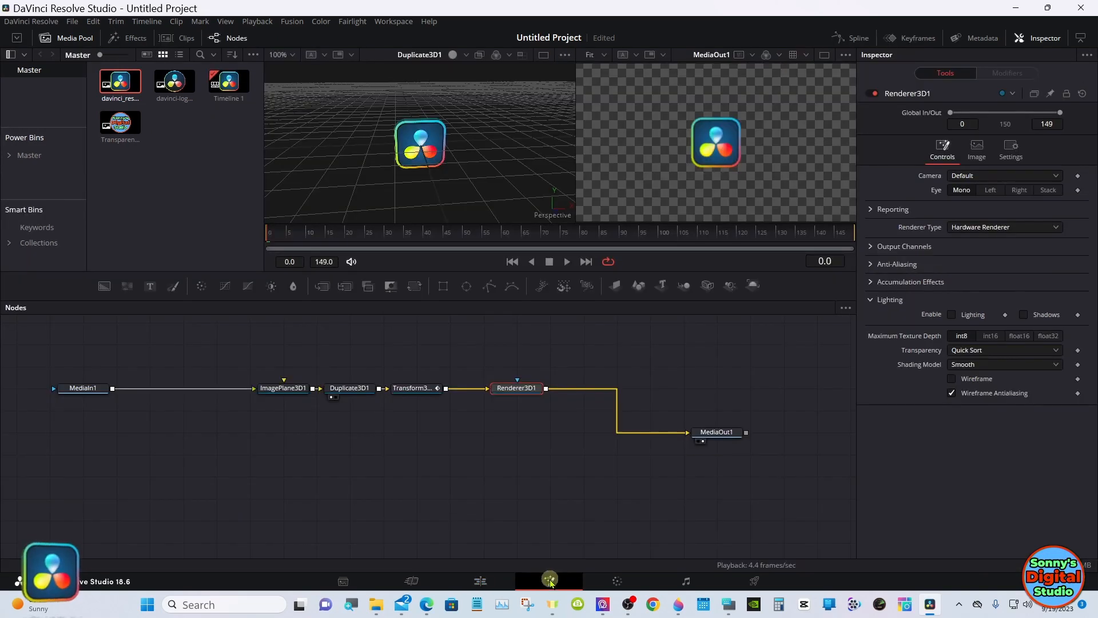
left_click(728, 605)
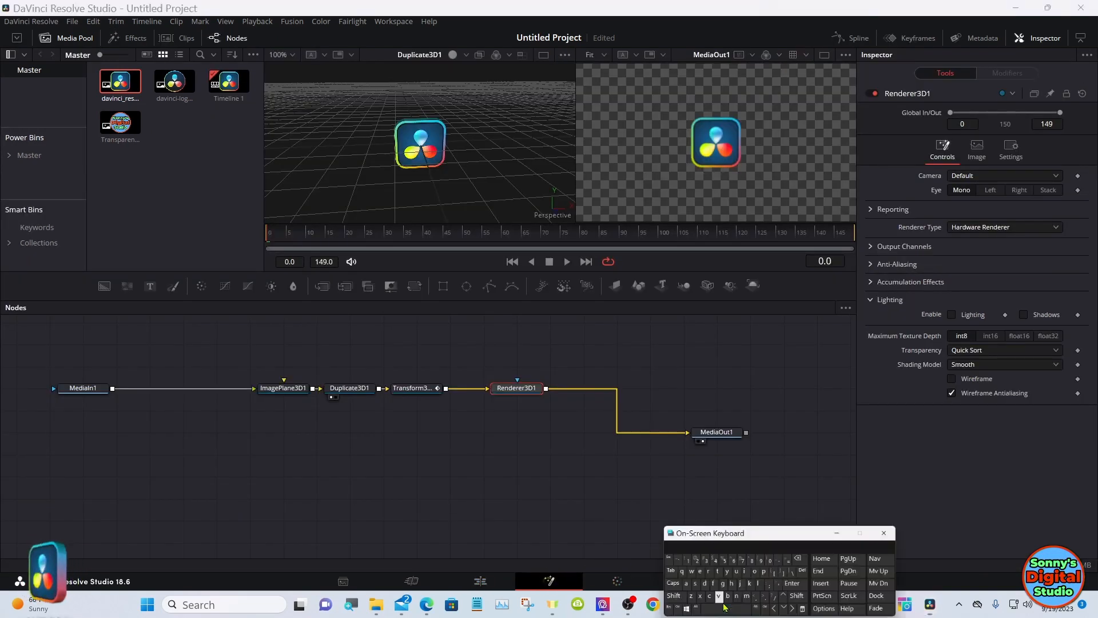
left_click_drag(723, 523, 834, 420)
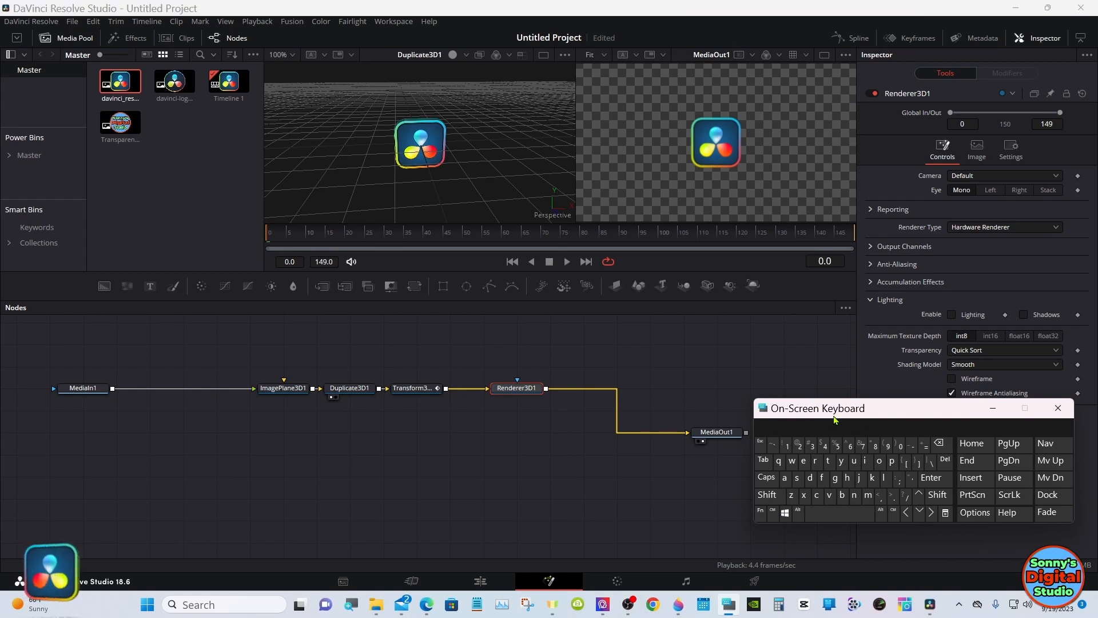
left_click(993, 408)
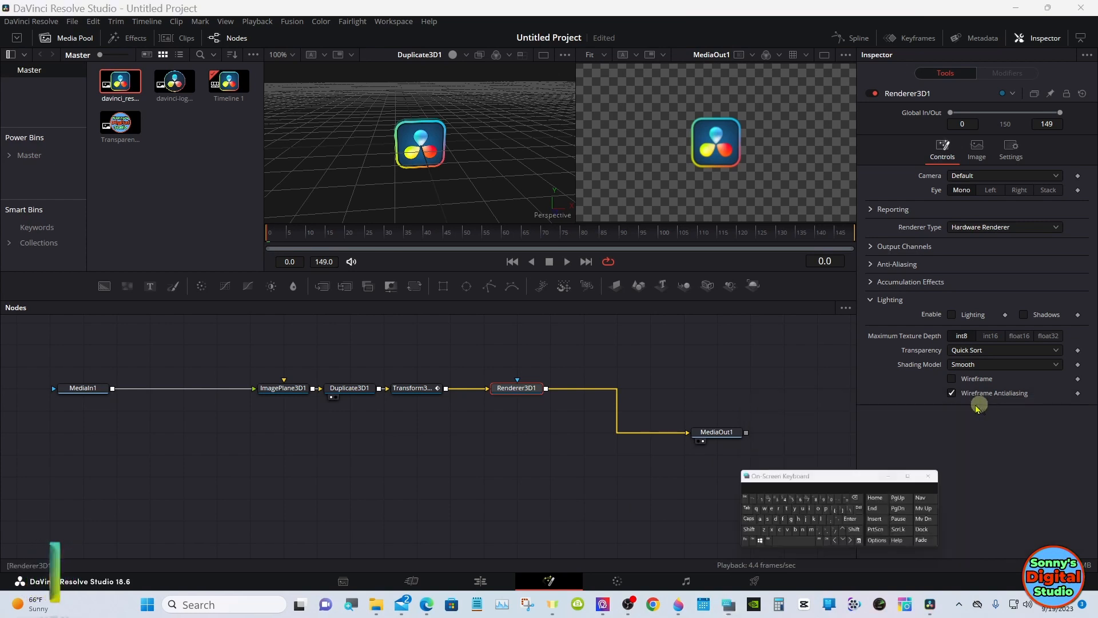
- Show the Transform3D1 Y Rotation curve in the Spline editor, with the whole curve fitted to the graph
left_click(522, 409)
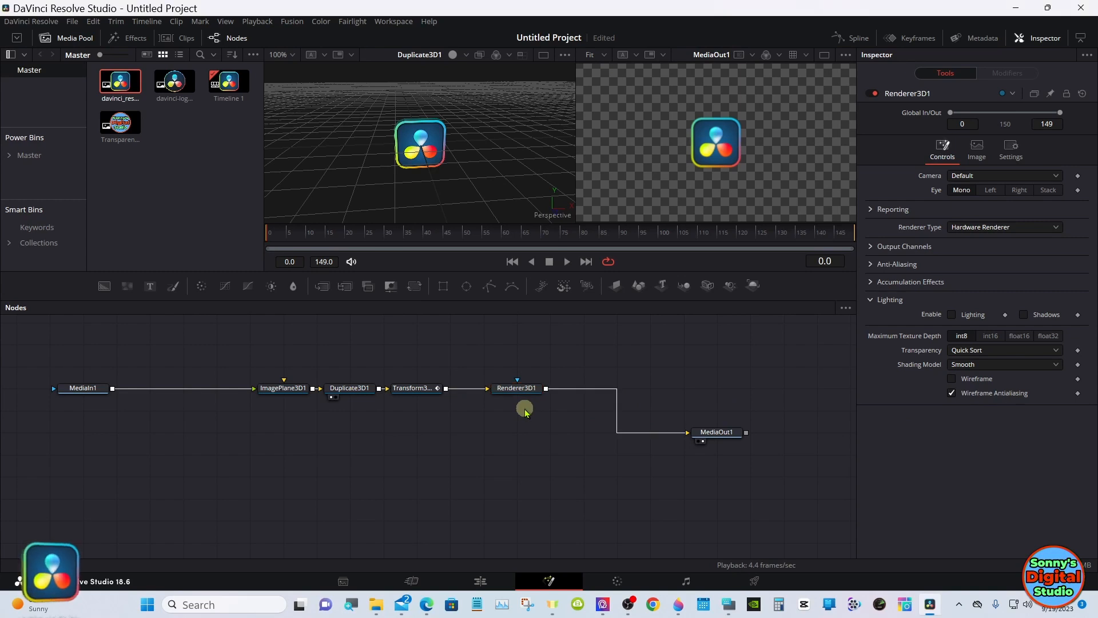
left_click(858, 39)
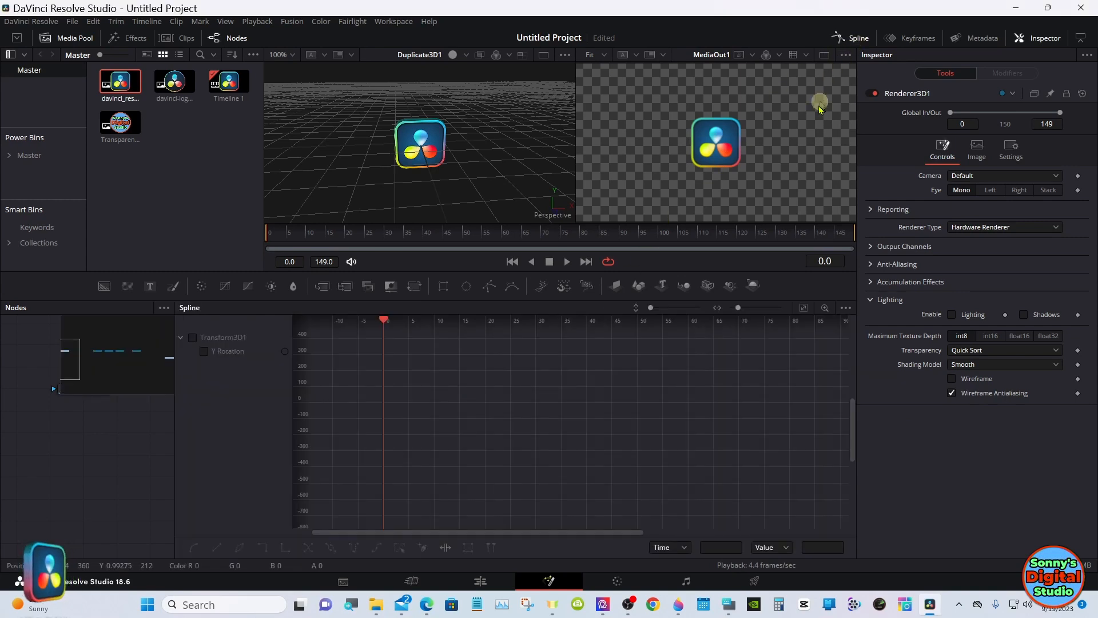
left_click(1081, 38)
left_click(1081, 38)
left_click(1081, 38)
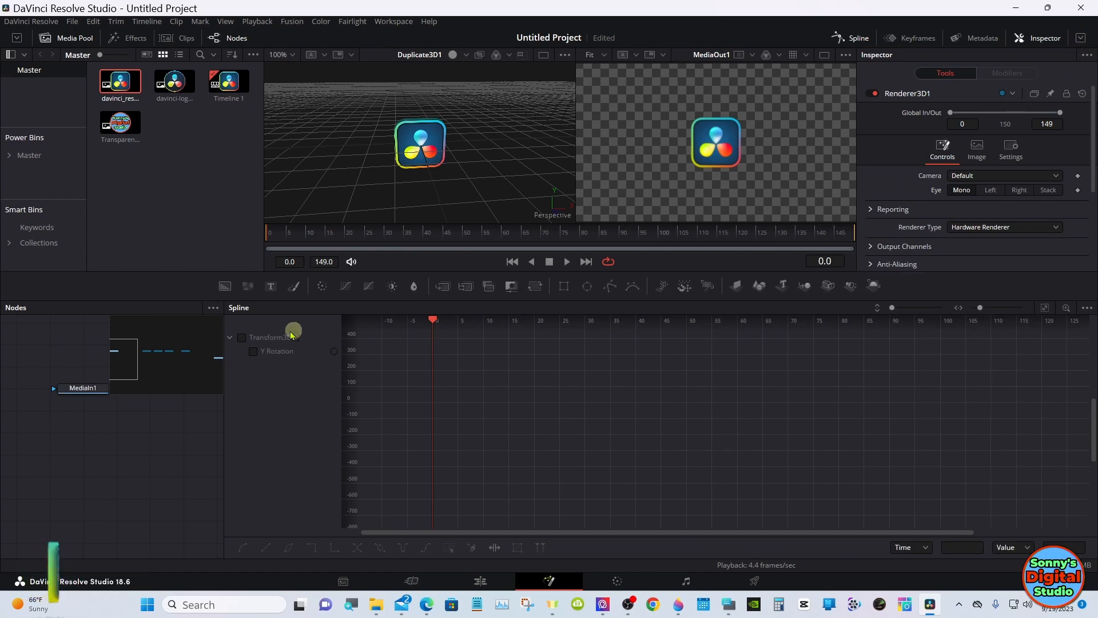
left_click(244, 335)
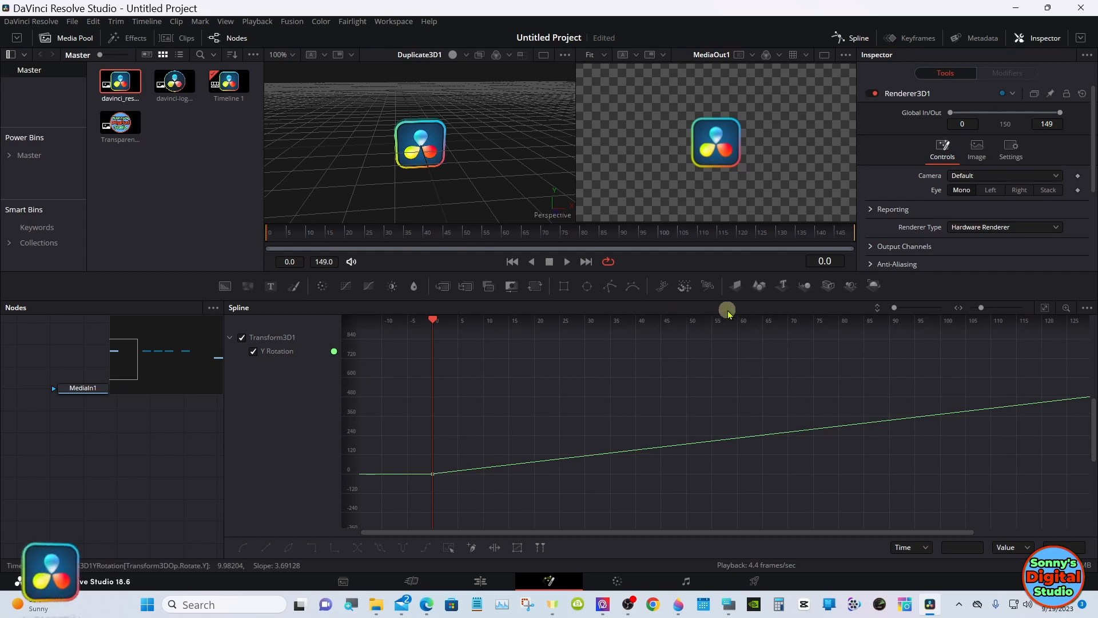
left_click(1042, 309)
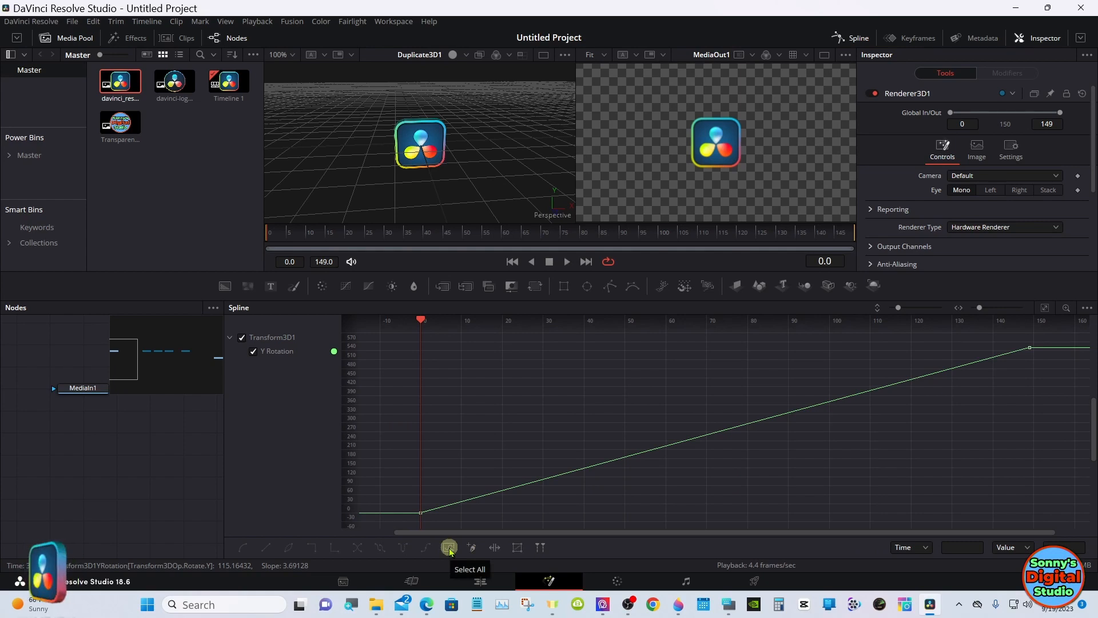
- Apply Set Relative to all keyframes of the Y Rotation curve and close the Spline editor
left_click(450, 548)
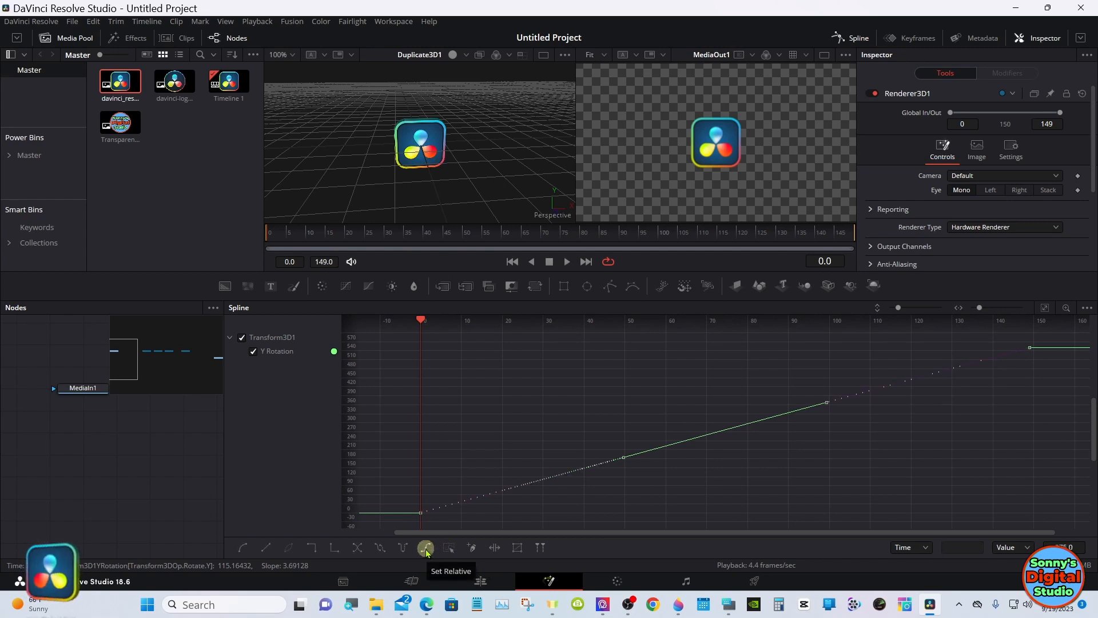
left_click(426, 548)
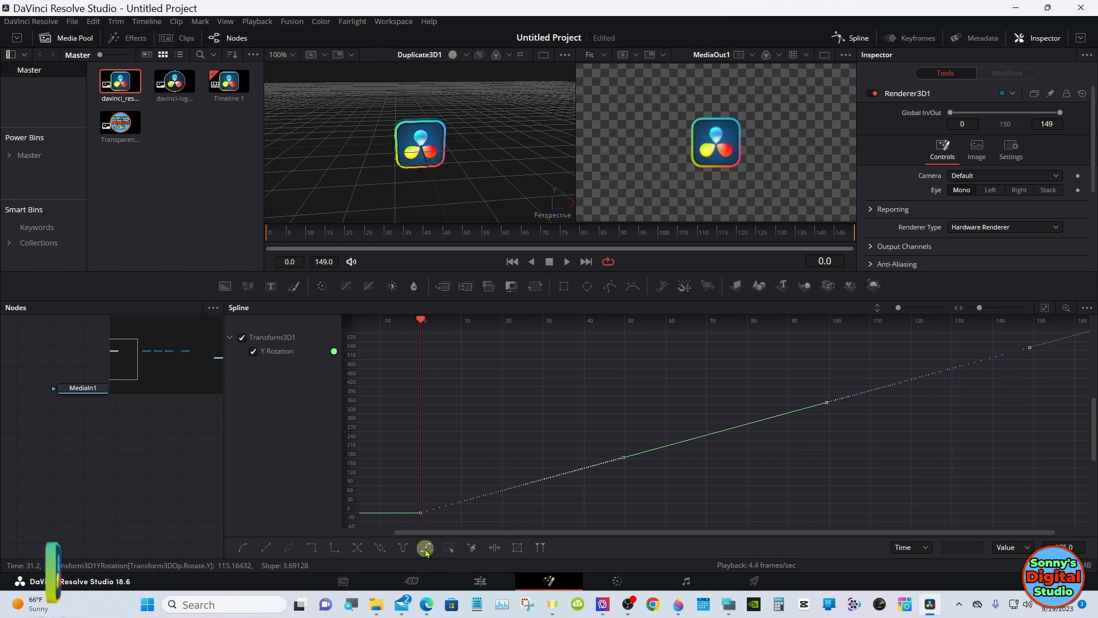
left_click(841, 38)
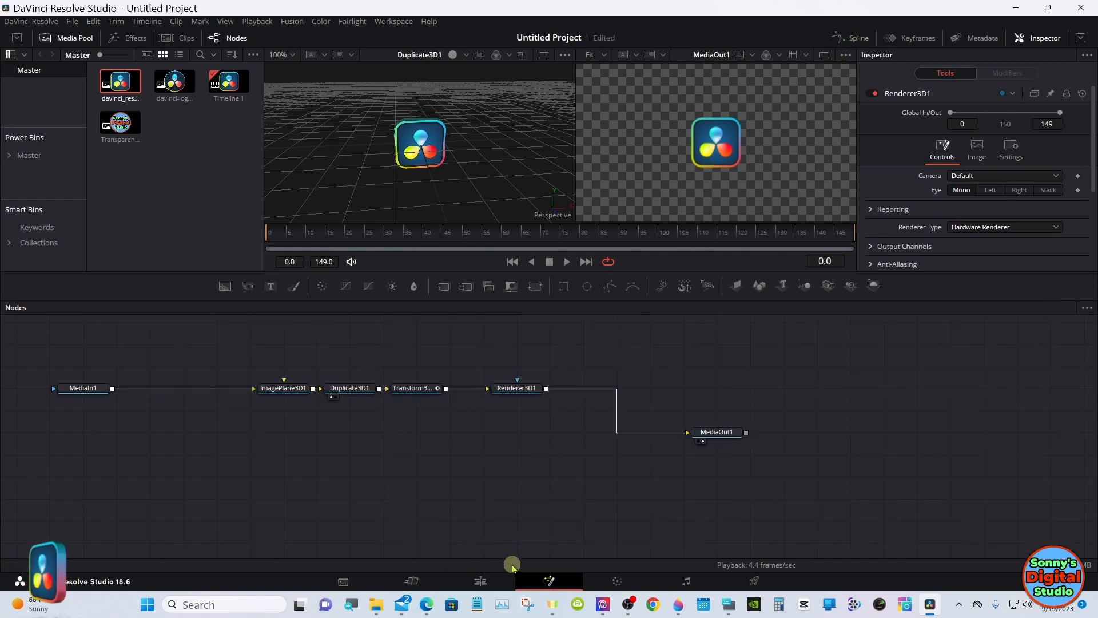
- Extend the logo clip on the Edit page timeline to a duration of 00:00:08:19 and move it up to Video 2
left_click(482, 581)
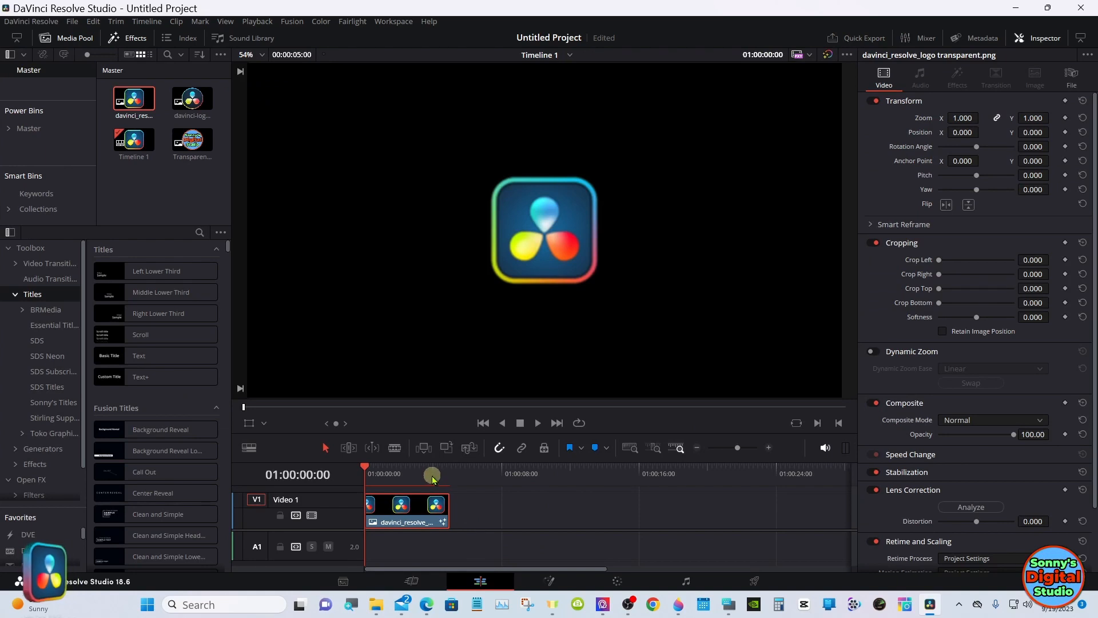
left_click_drag(447, 511, 510, 511)
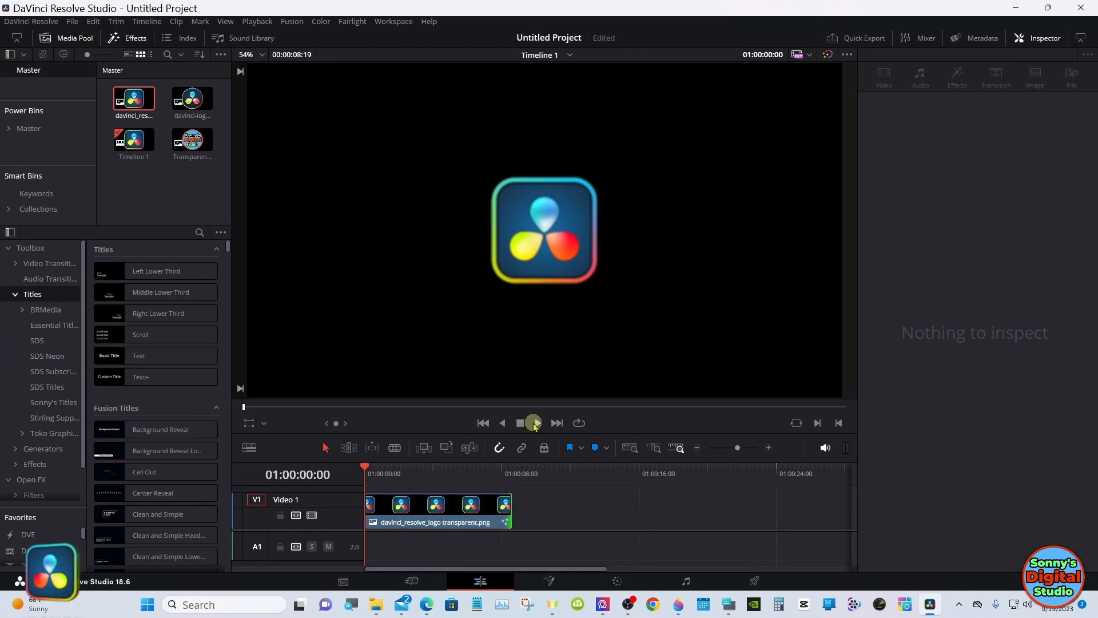
left_click(438, 504)
left_click_drag(438, 505, 437, 494)
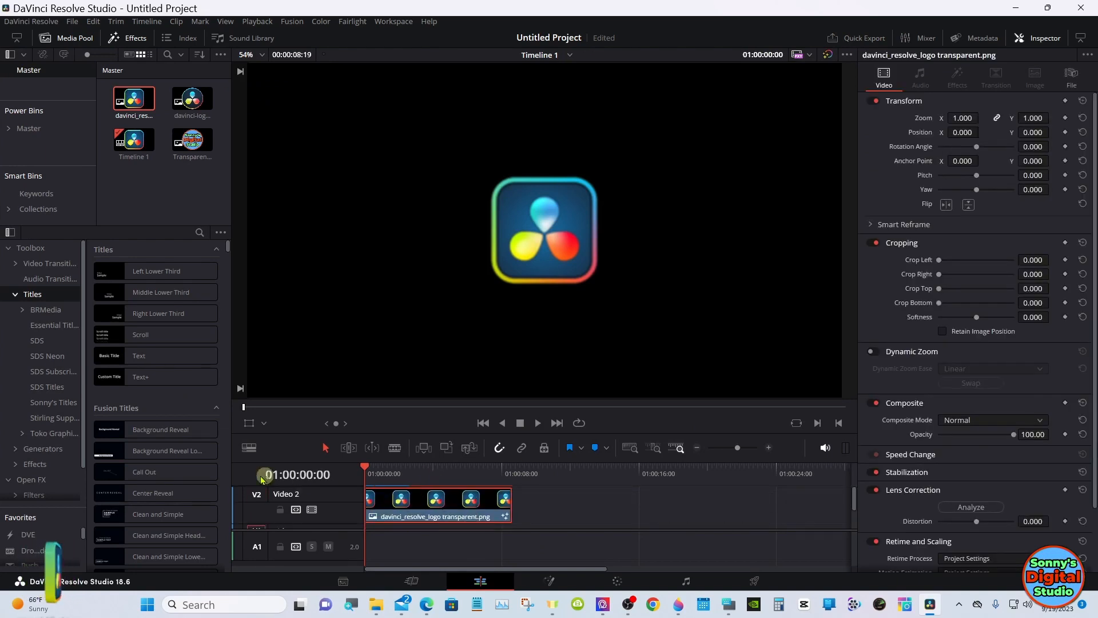
- Place a Solid Color generator on Video 1 beneath the logo clip, spanning the logo clip's full length
left_click(15, 294)
left_click(16, 309)
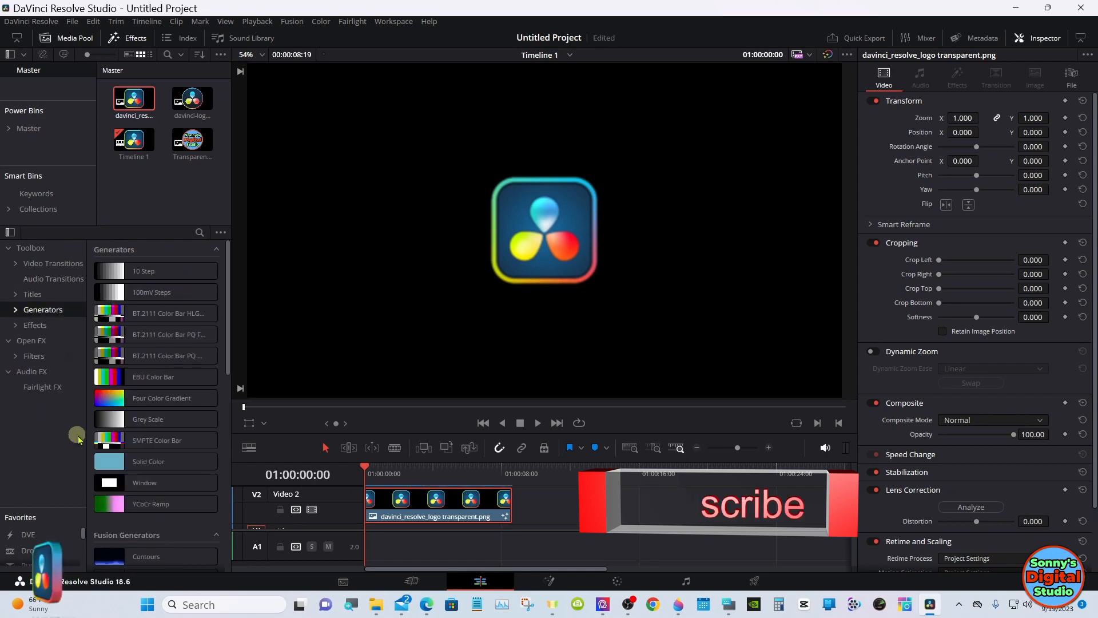
left_click_drag(127, 469, 394, 537)
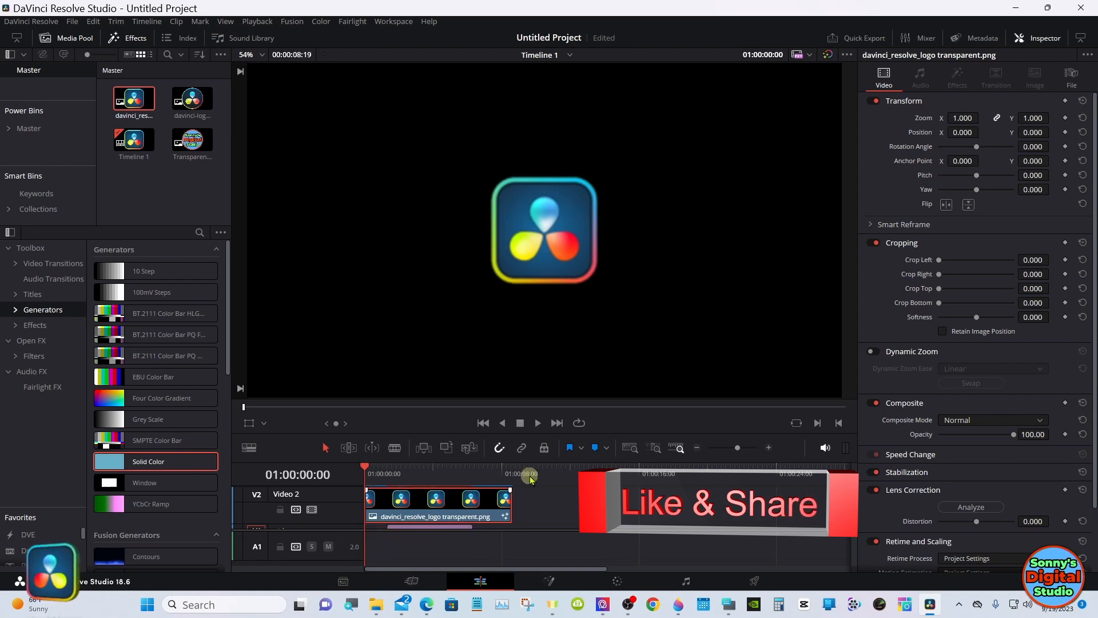
left_click_drag(530, 461, 531, 434)
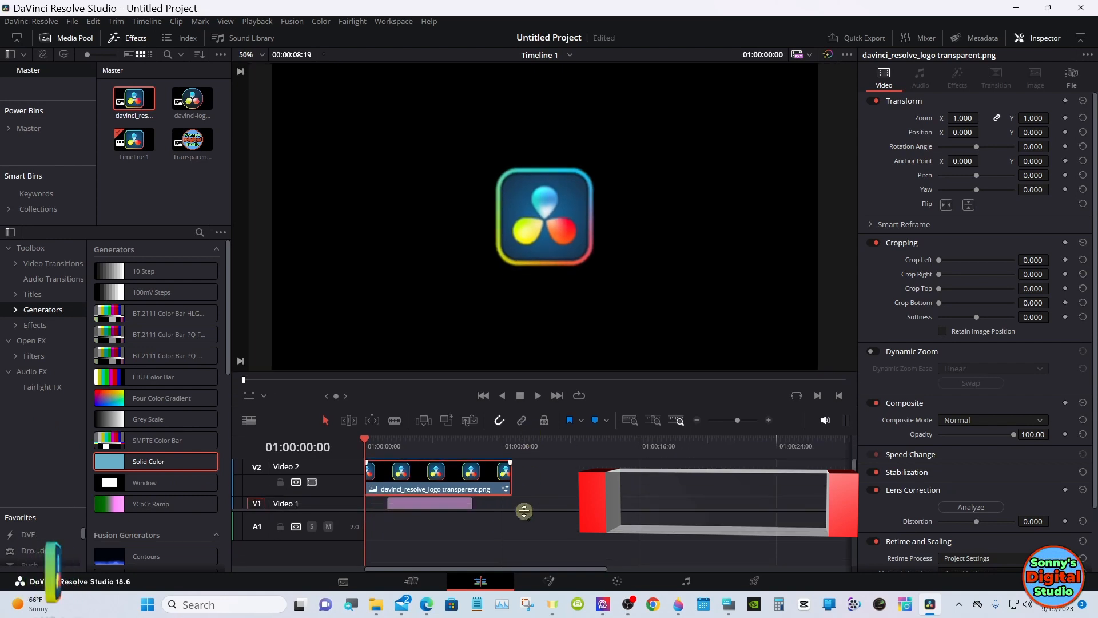
left_click(404, 526)
left_click_drag(405, 525, 511, 516)
- Set the Solid Color generator's color to the basic dark blue #00557f
left_click(922, 105)
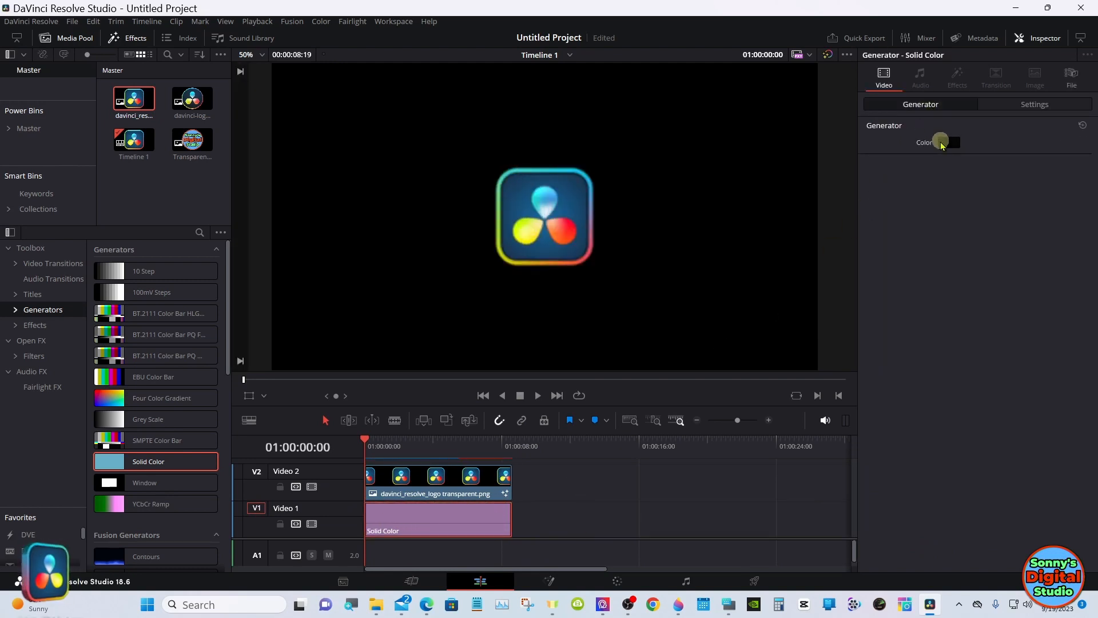
left_click(941, 142)
left_click(429, 223)
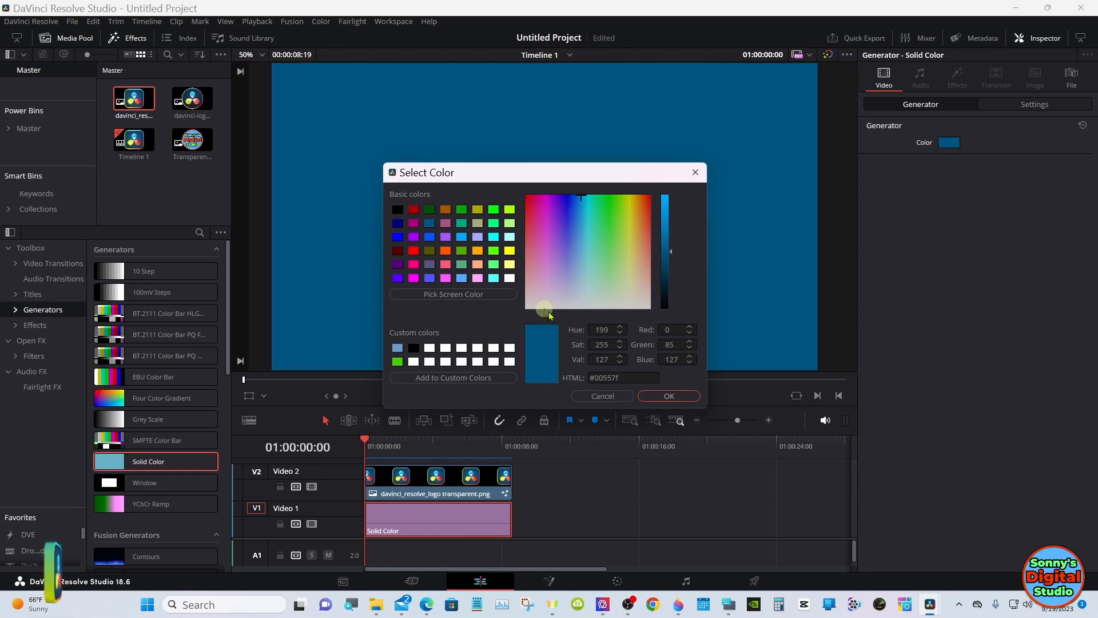
left_click(648, 397)
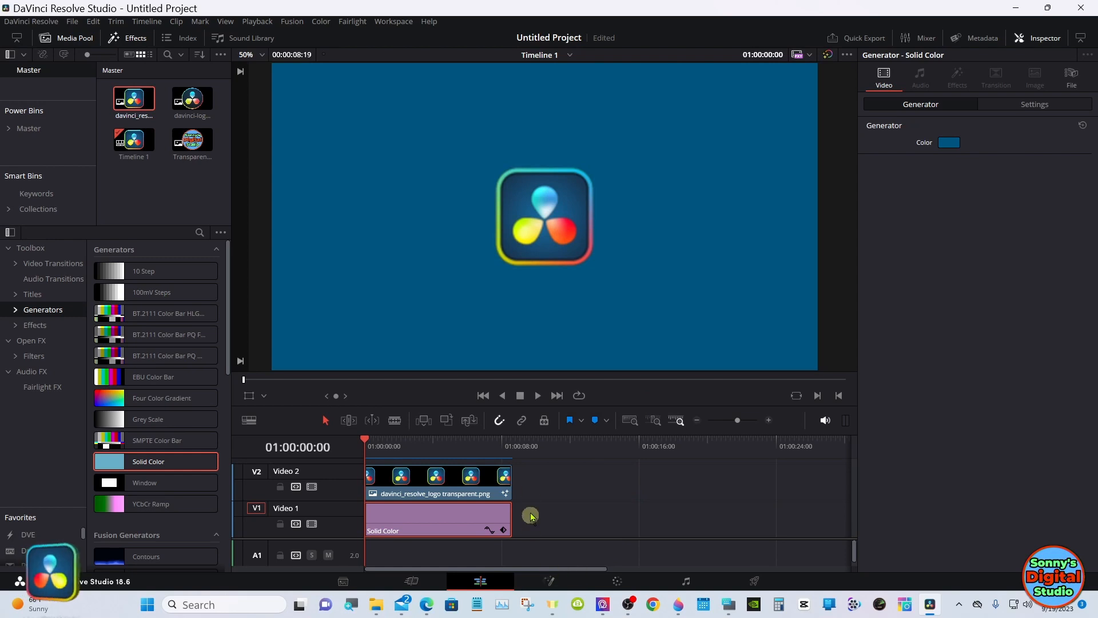
- Play through the logo animation on the timeline and reopen the logo clip's Fusion composition with the playhead at 01:00:03:04
left_click(537, 395)
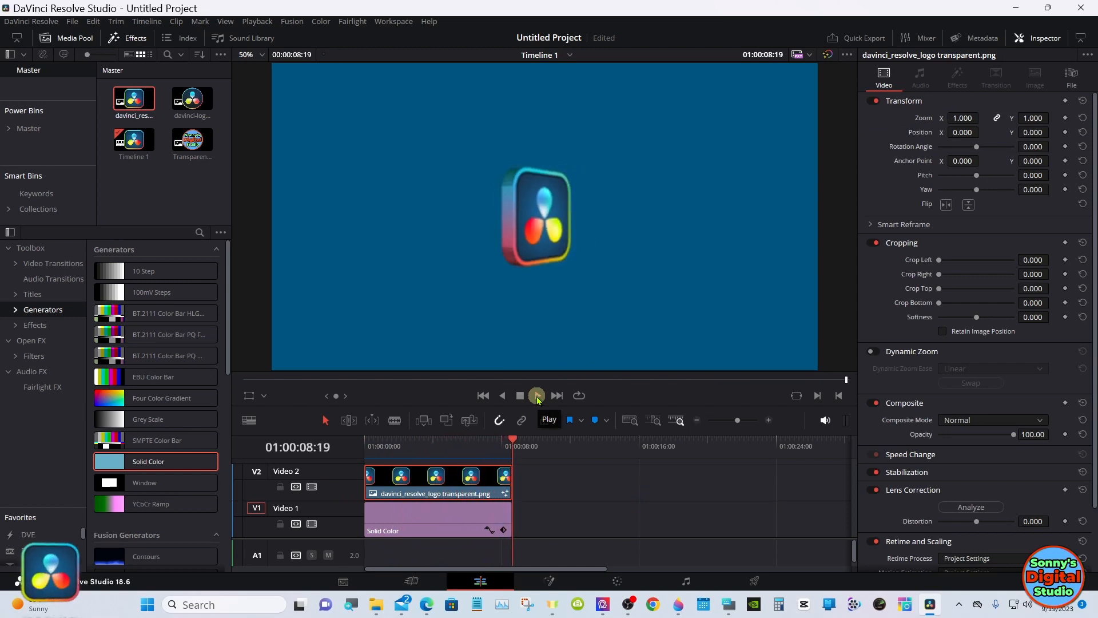
left_click_drag(432, 446, 420, 449)
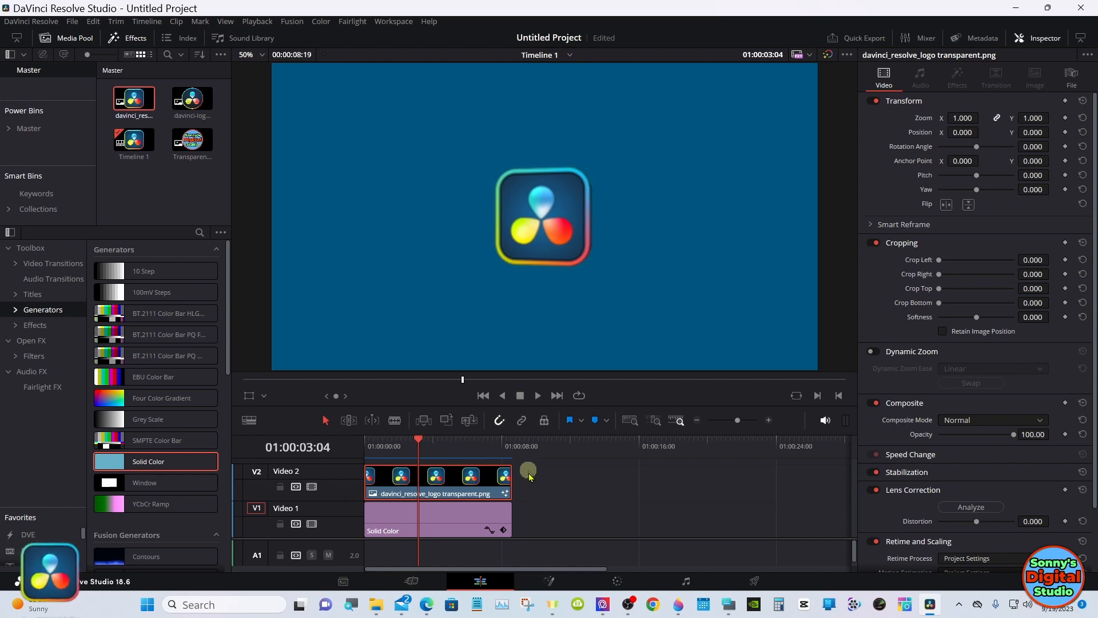
left_click(549, 581)
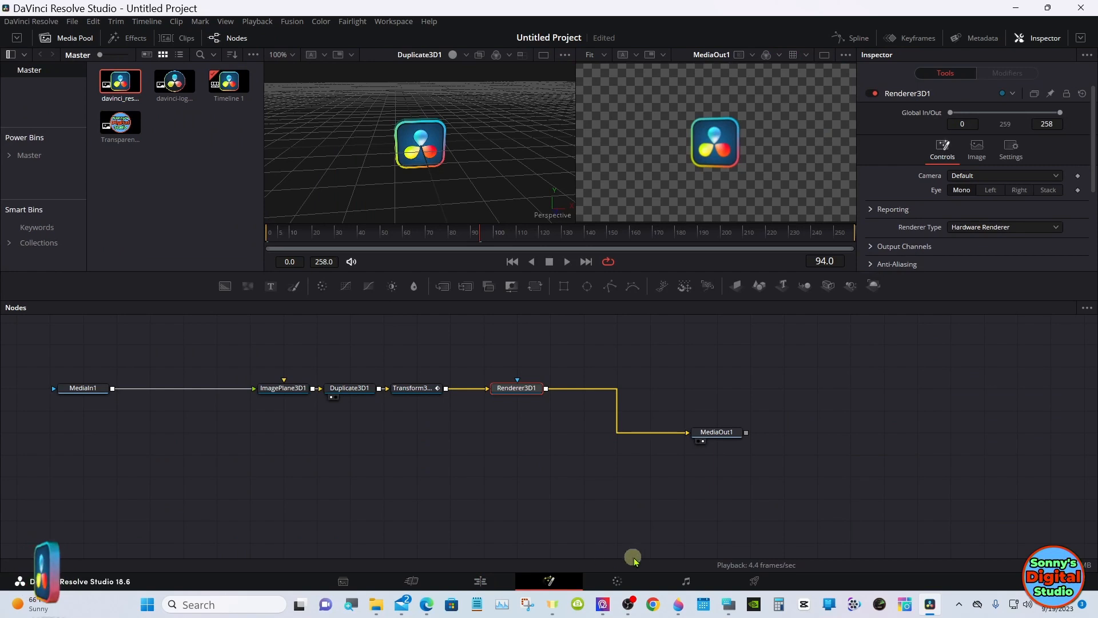
- Insert a router on the connection between MediaIn1 and ImagePlane3D1, bringing up the On-Screen Keyboard for the modifier
left_click(728, 604)
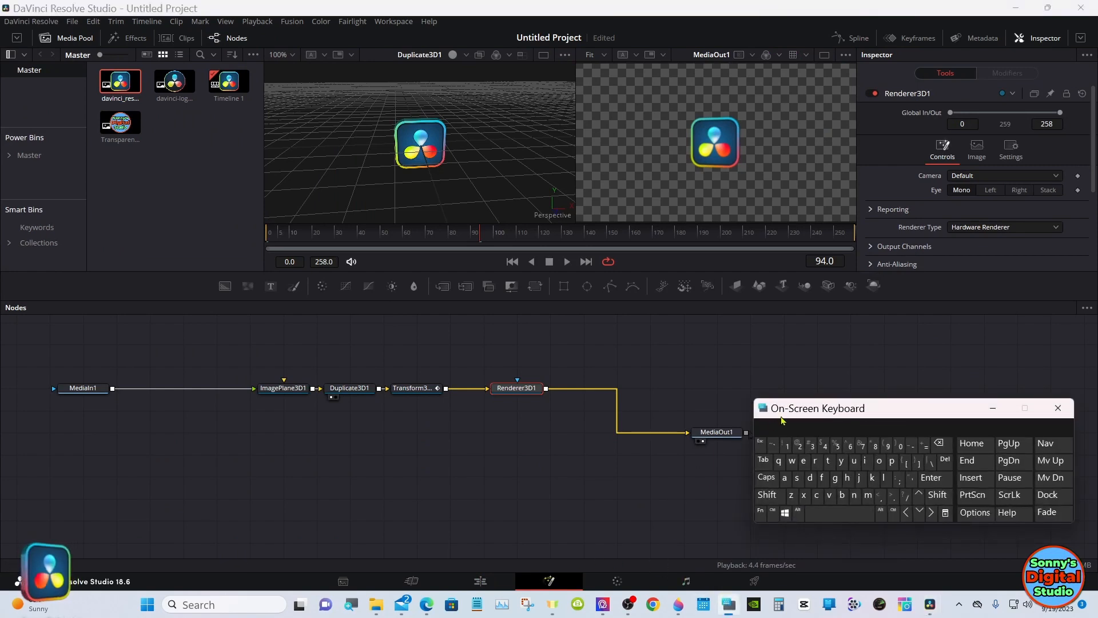
left_click_drag(792, 409, 607, 451)
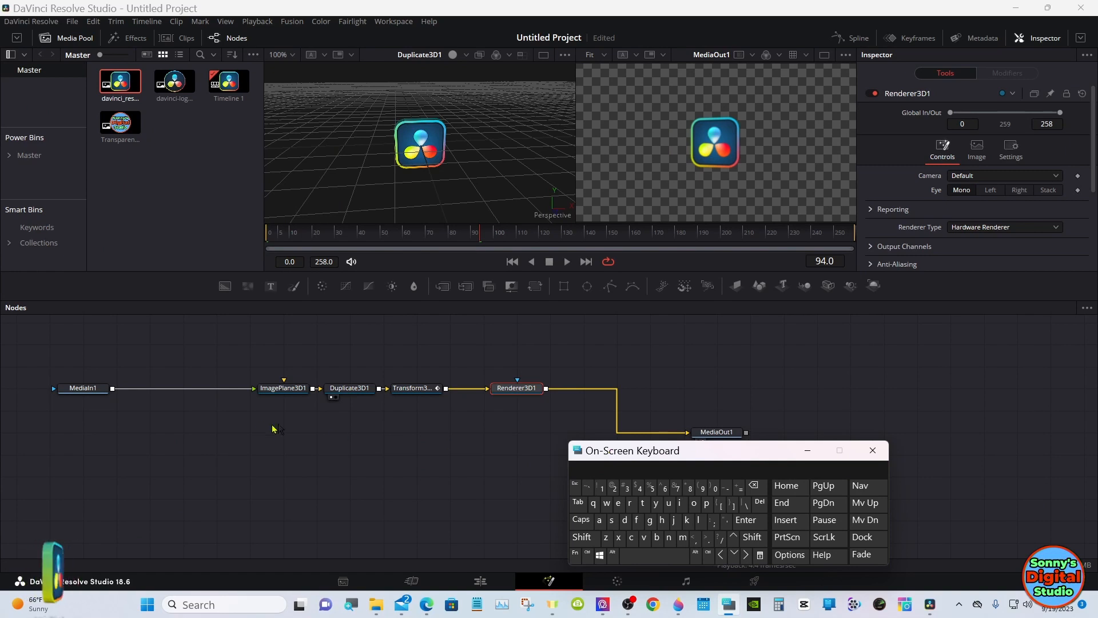
left_click(216, 394)
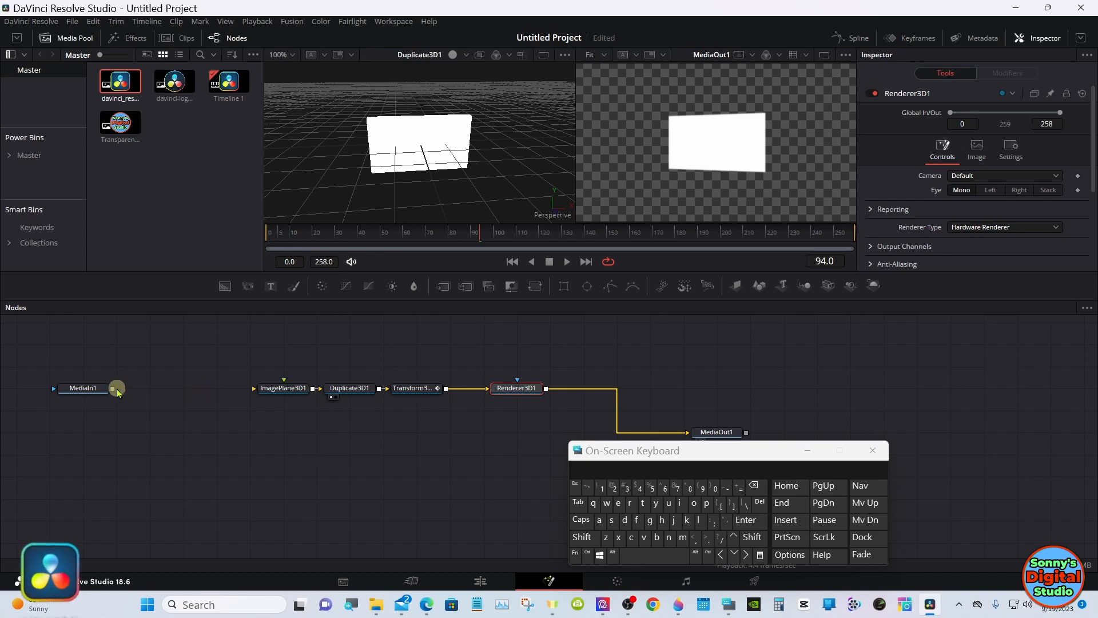
left_click_drag(113, 388, 262, 388)
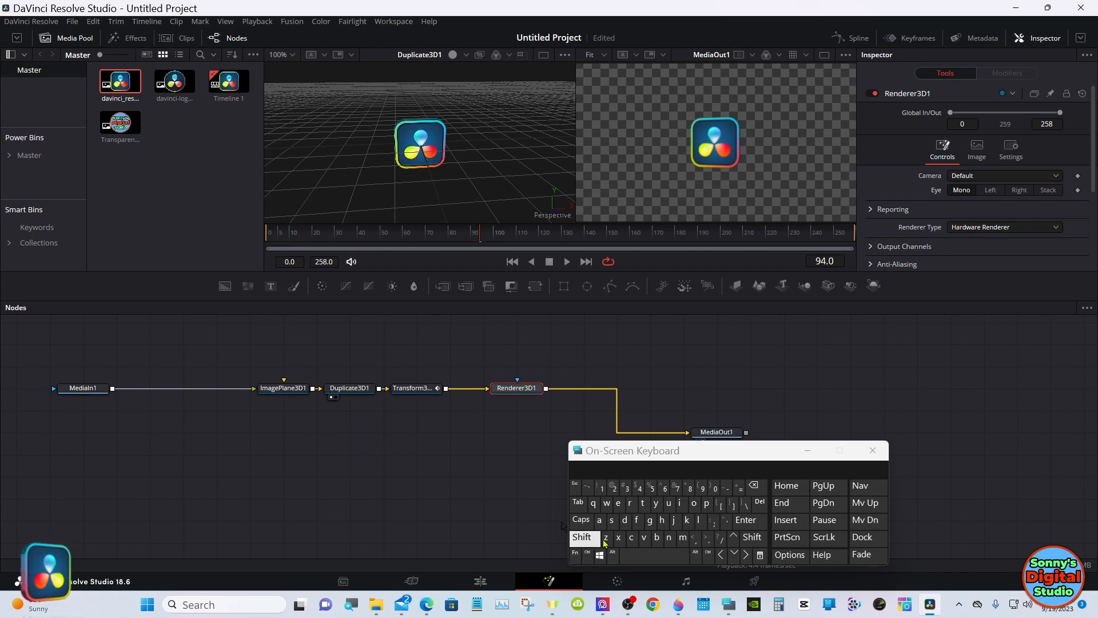
left_click(613, 556)
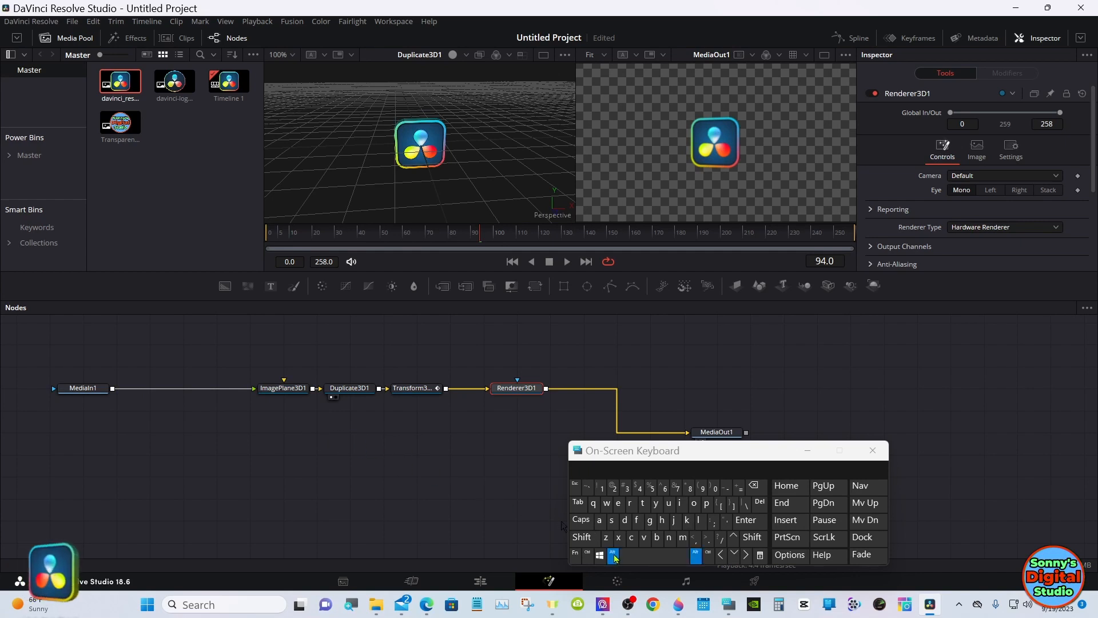
left_click(193, 391, "alt")
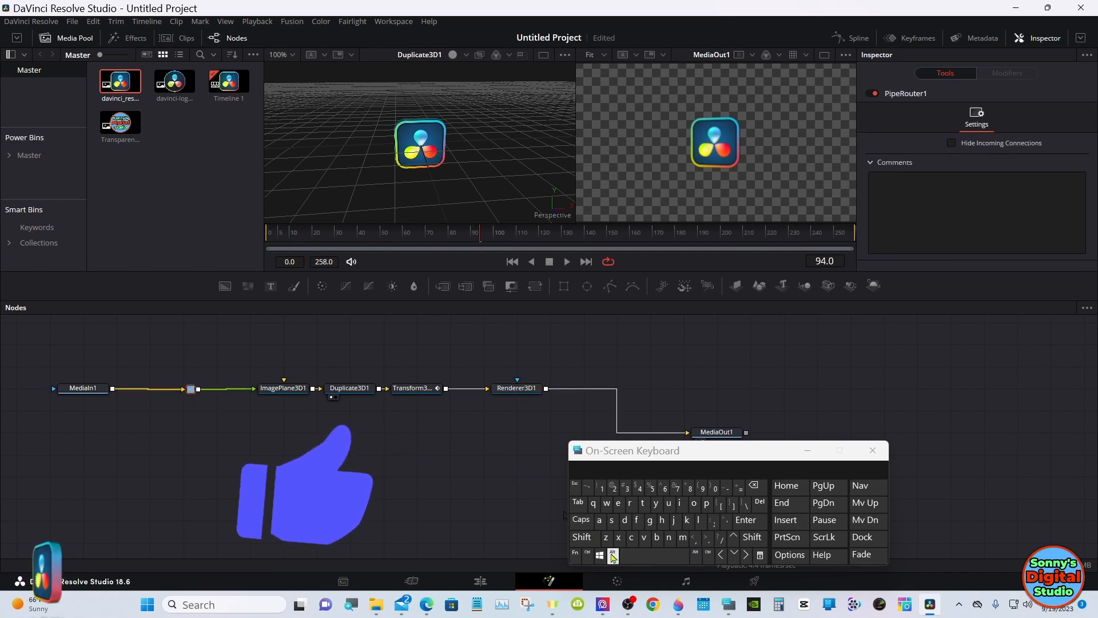
left_click(354, 503, "alt")
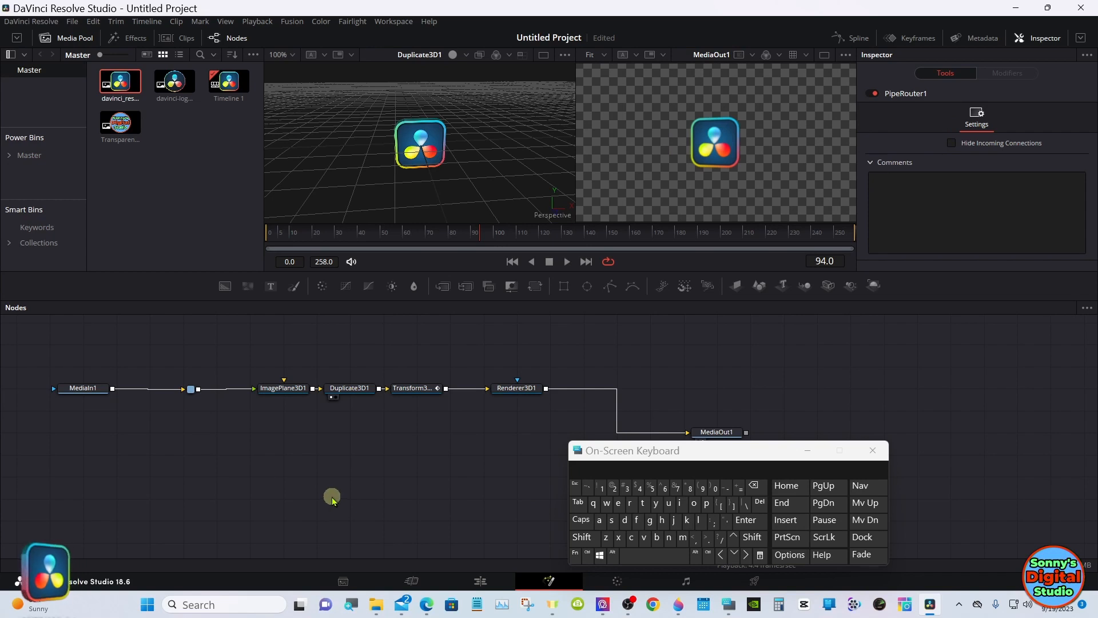
- Disconnect MediaIn1 from the router, connect it again, and hide the On-Screen Keyboard
left_click_drag(182, 390, 164, 389)
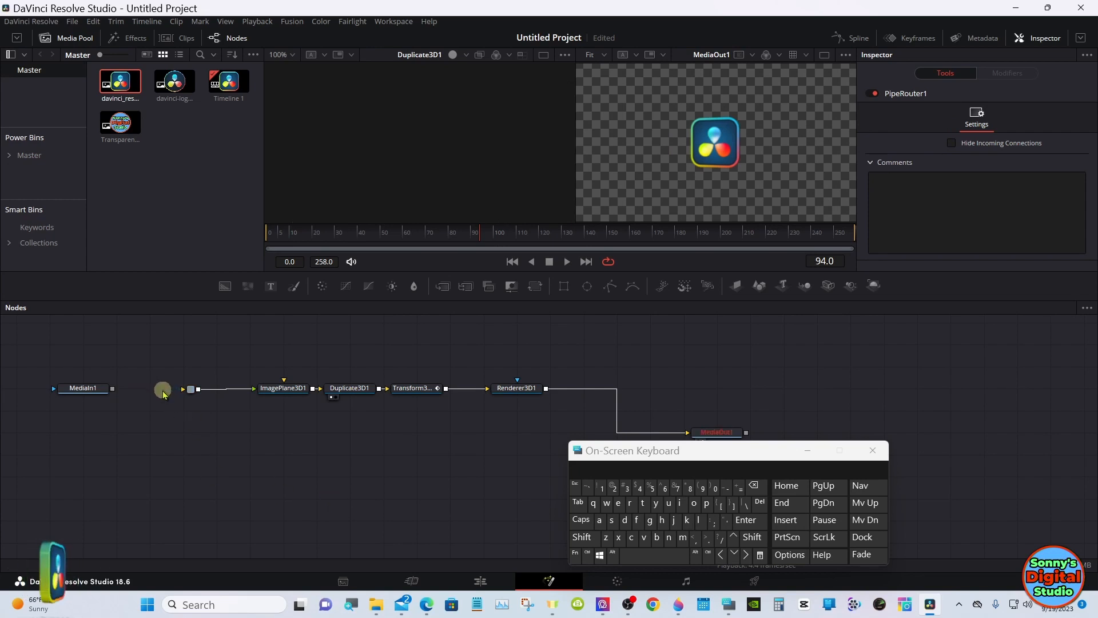
left_click_drag(113, 389, 184, 389)
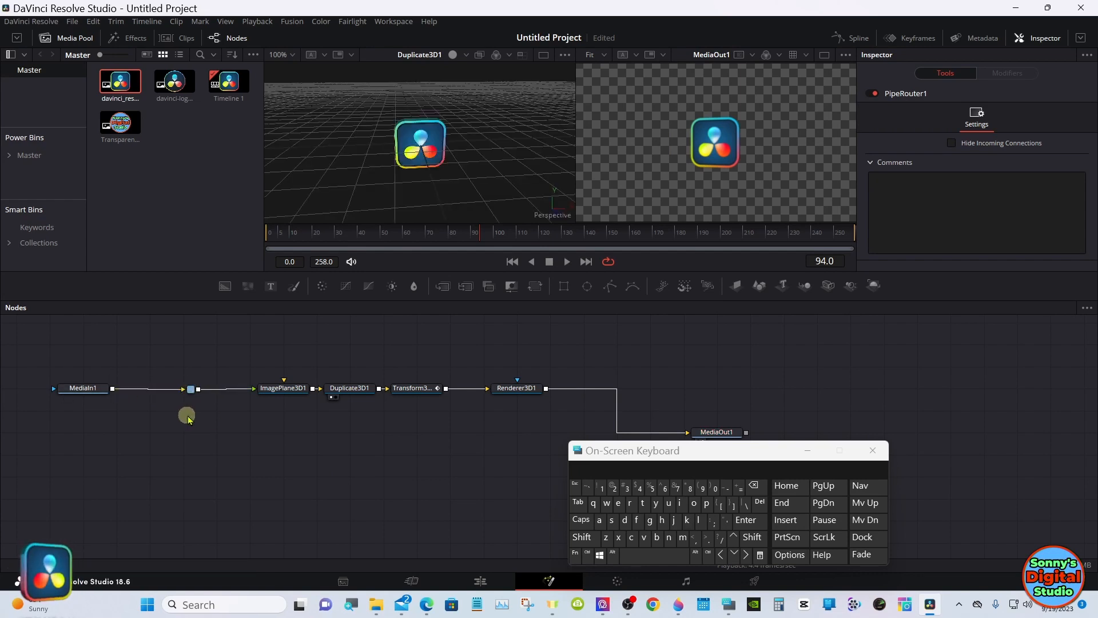
left_click(807, 451)
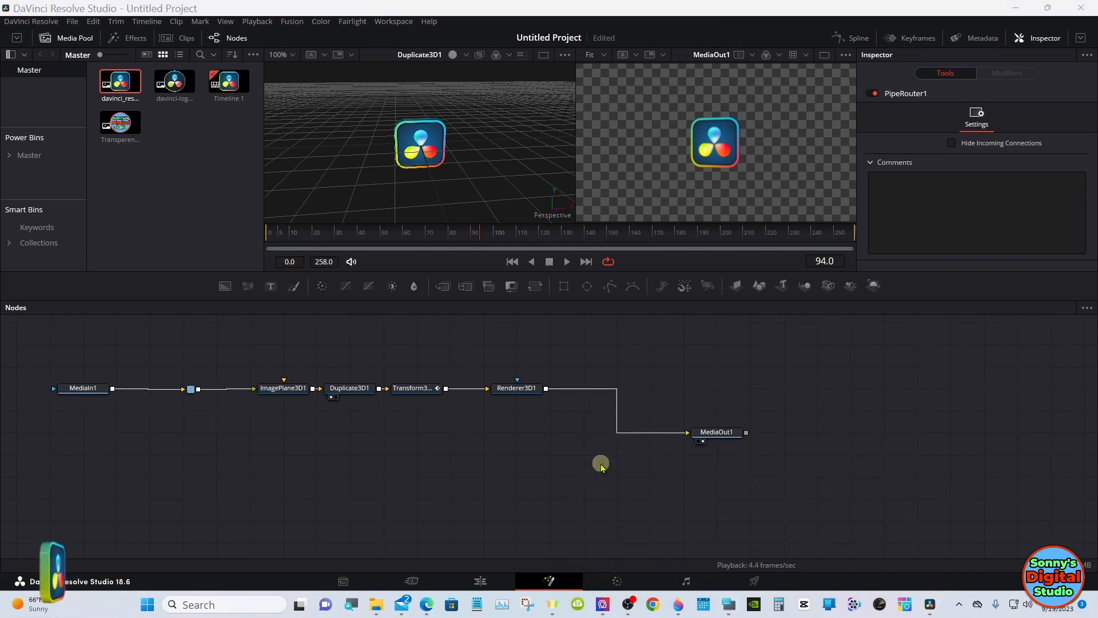
- Detach the node chain from MediaIn1 and MediaOut1, and group its nodes from the router through Renderer3D1
left_click(657, 432)
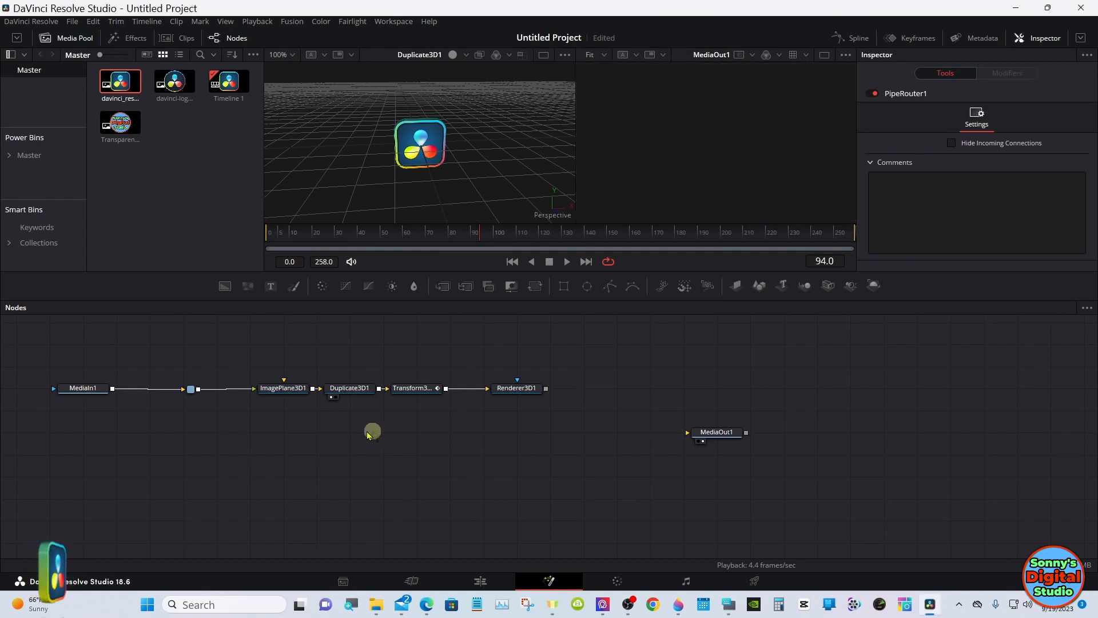
left_click(159, 389)
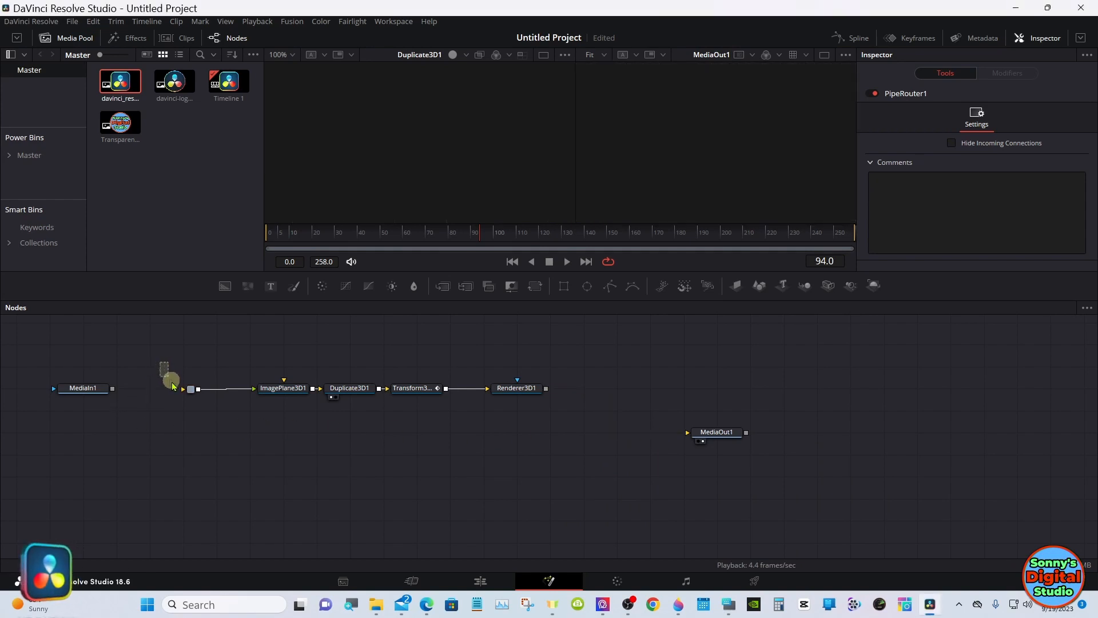
left_click_drag(161, 366, 546, 413)
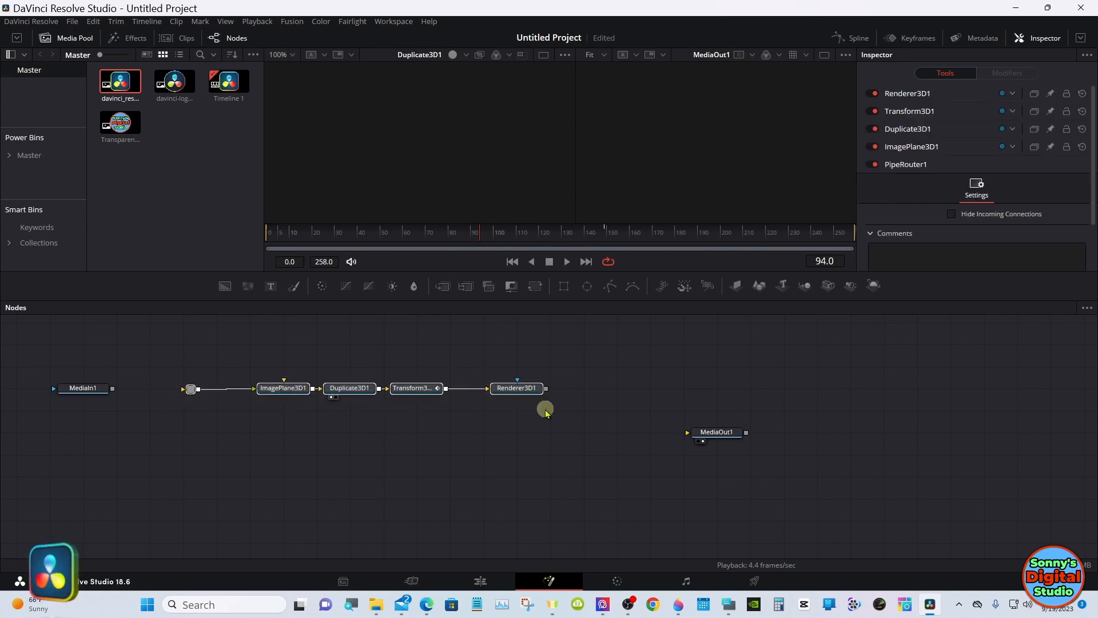
right_click(415, 394)
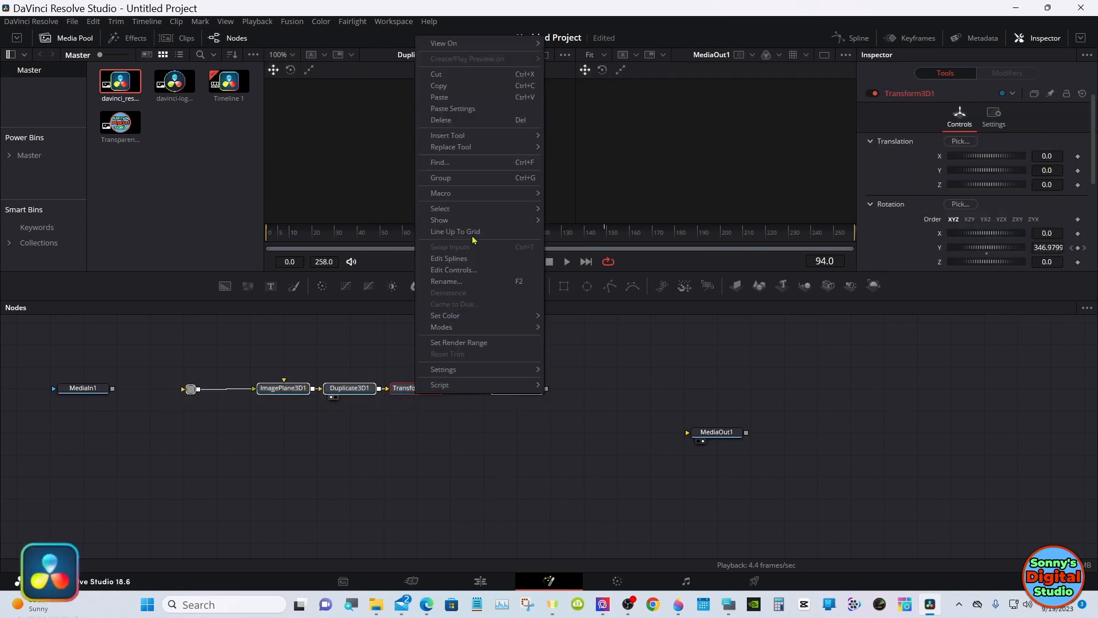
left_click(464, 183)
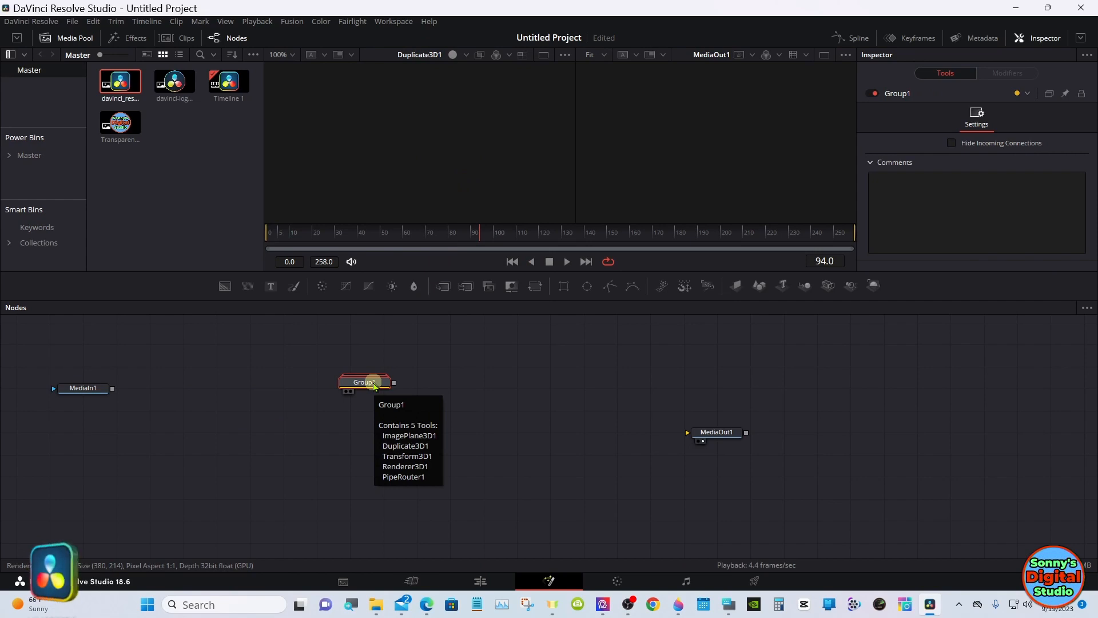
- Save the group's settings as a .setting file named "Rotating logo" in the Pictures > Logo folder
right_click(375, 388)
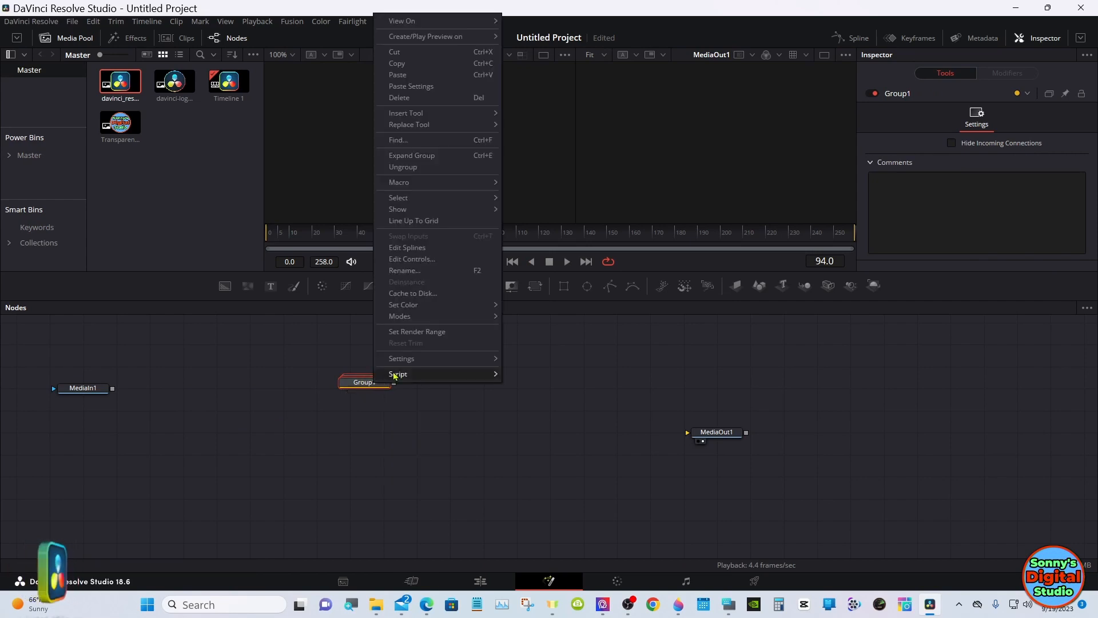
mouse_move(424, 360)
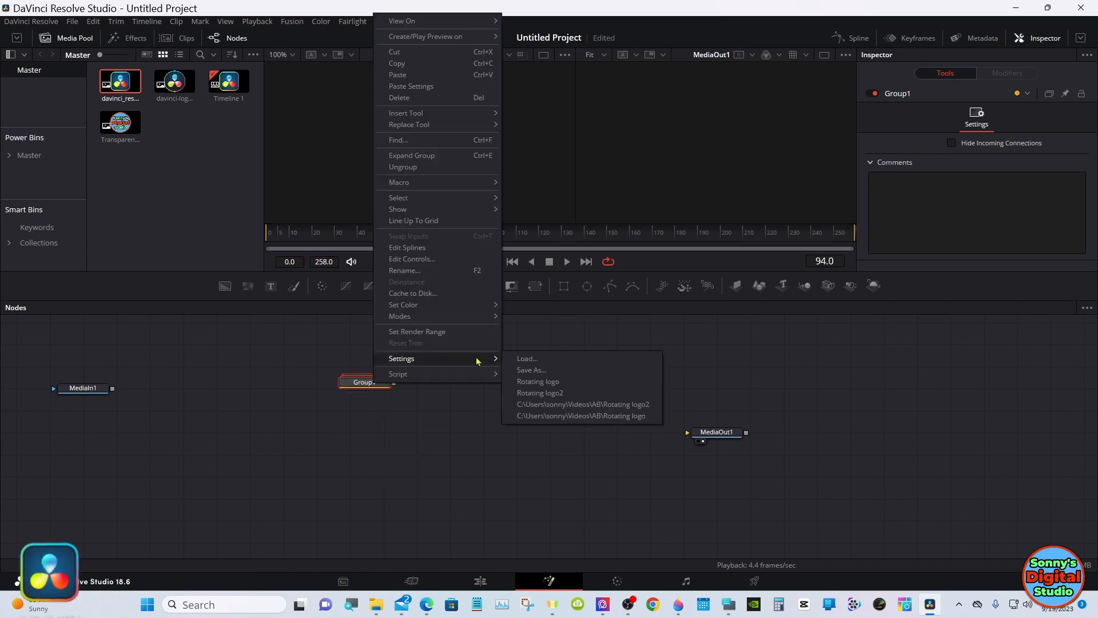
left_click(532, 370)
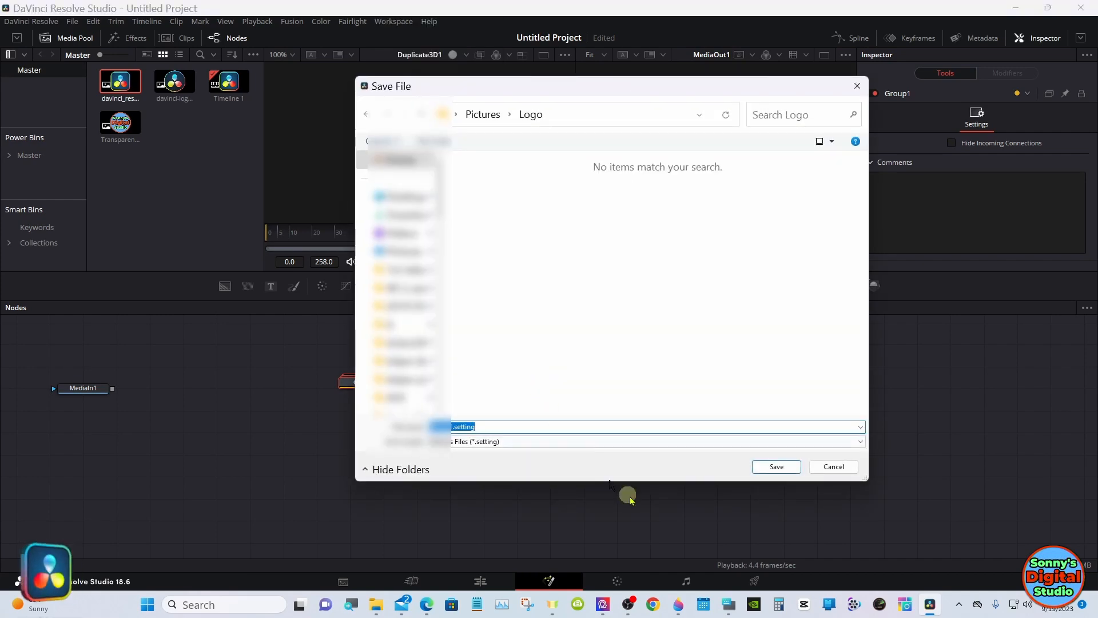
left_click(729, 604)
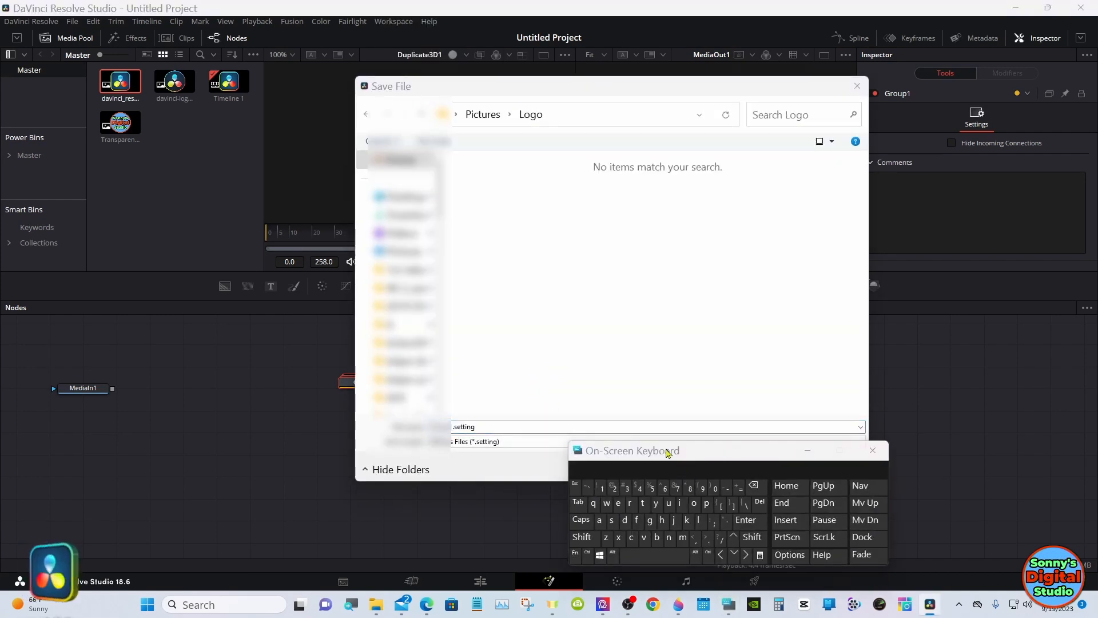
left_click_drag(667, 453, 730, 435)
left_click_drag(503, 429, 404, 429)
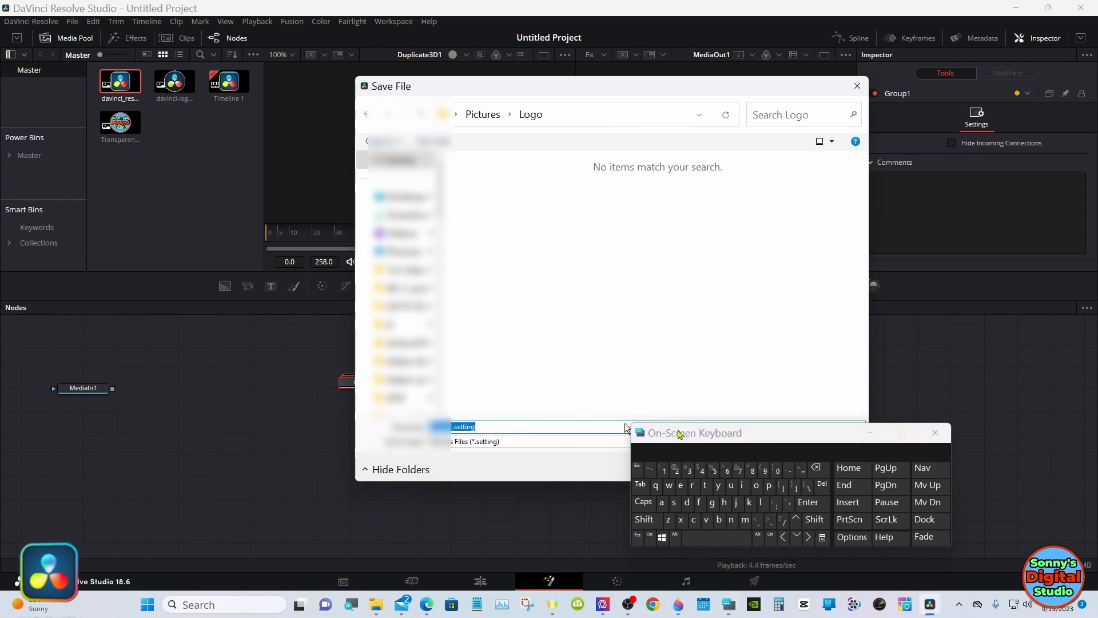
left_click(645, 519)
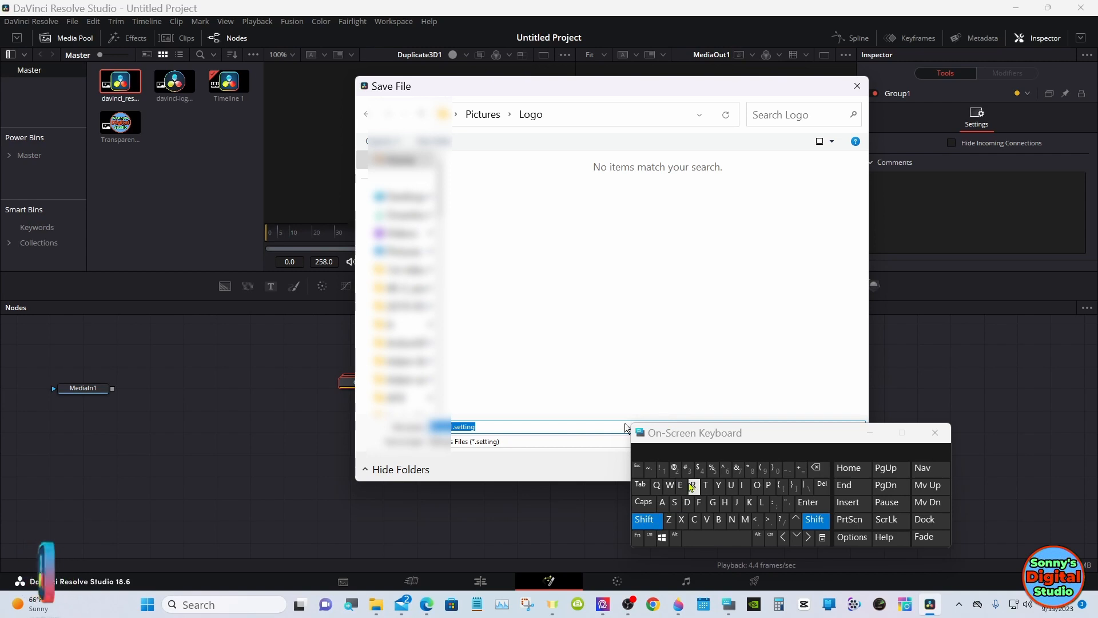
left_click(693, 485)
left_click(756, 485)
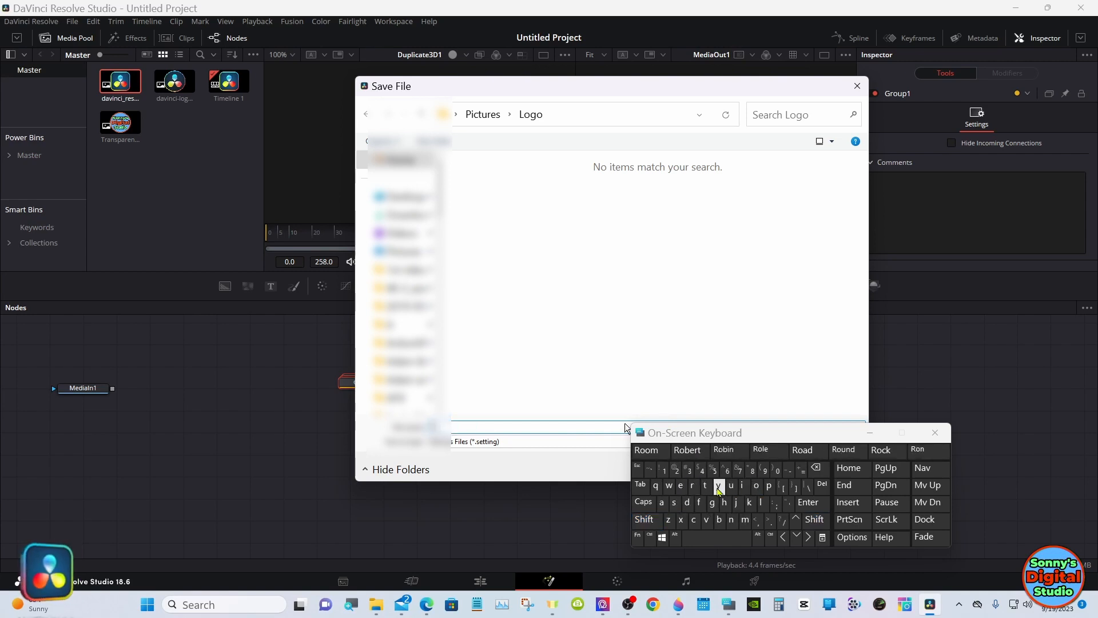
left_click(704, 485)
left_click(767, 450)
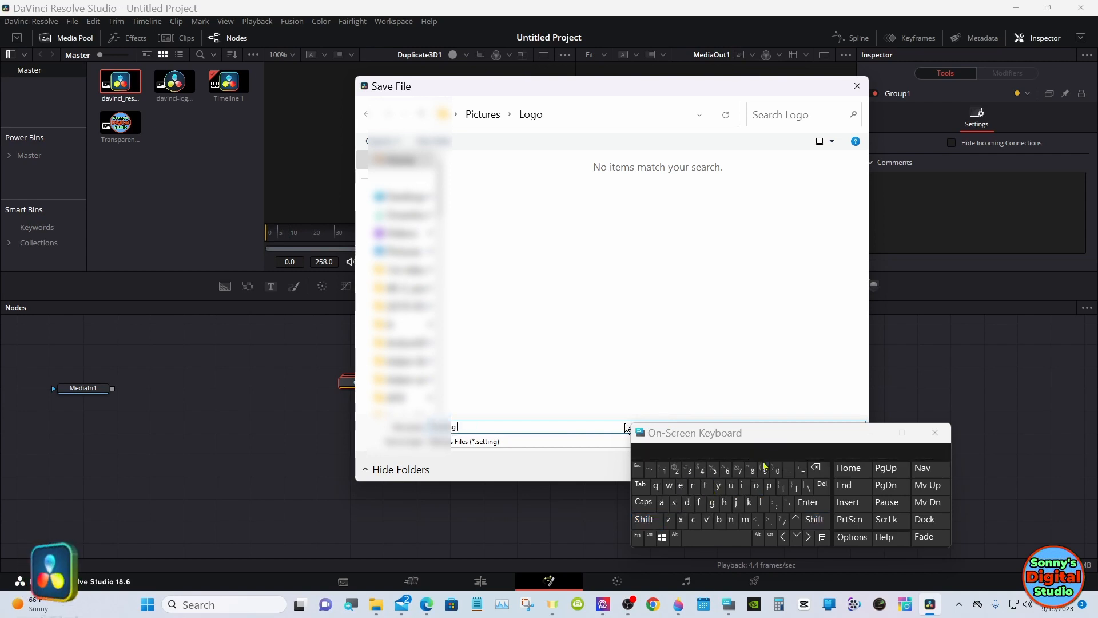
left_click(761, 502)
left_click(756, 485)
left_click(712, 503)
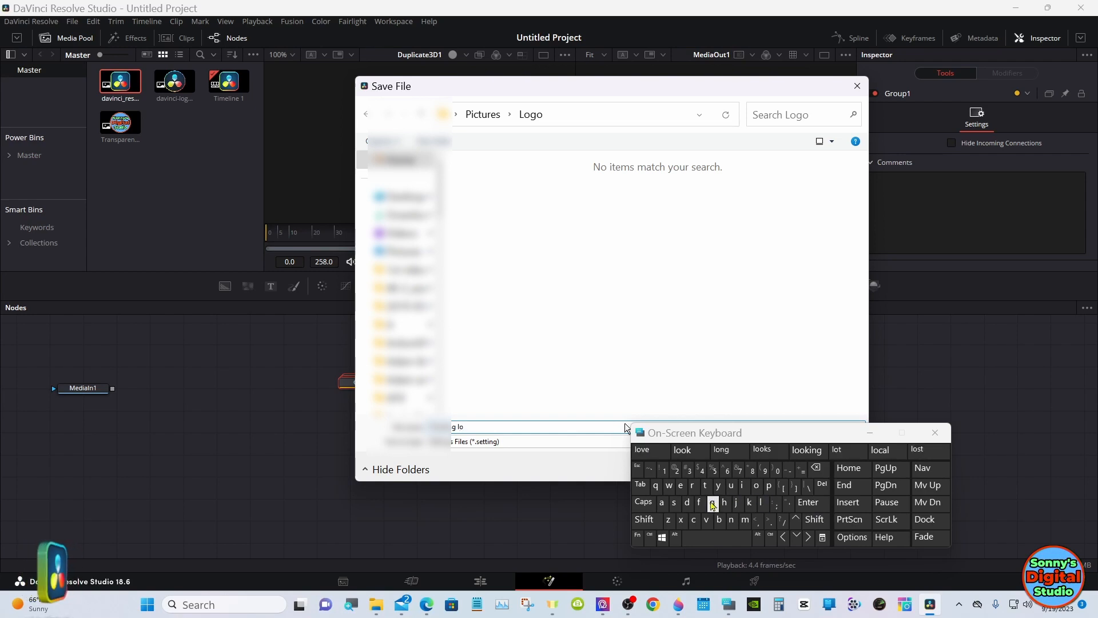
left_click(652, 452)
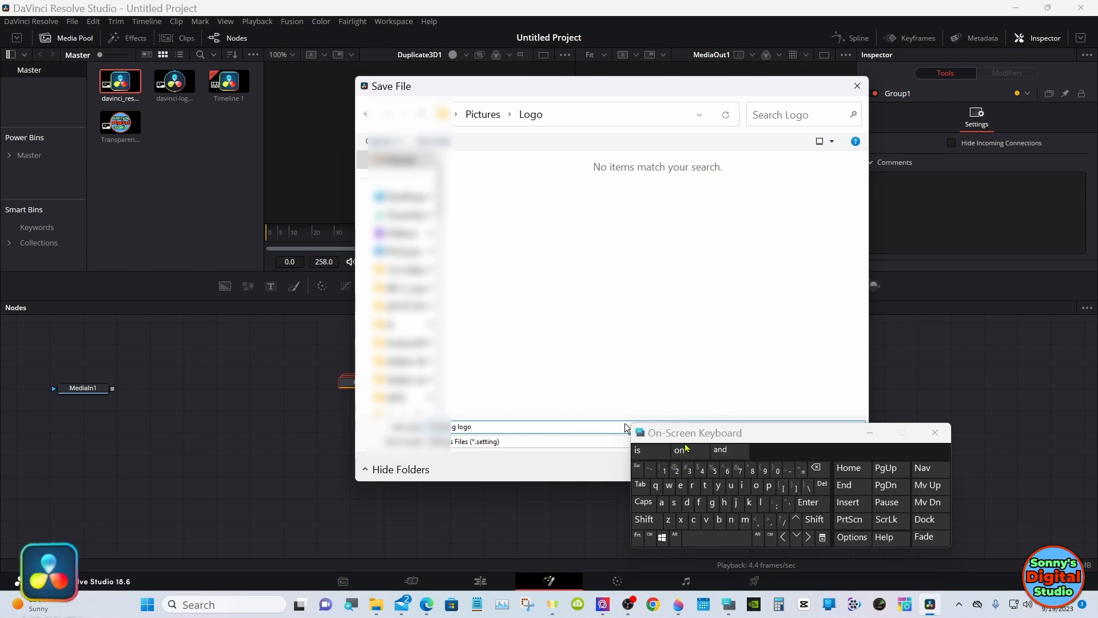
left_click_drag(691, 441, 734, 508)
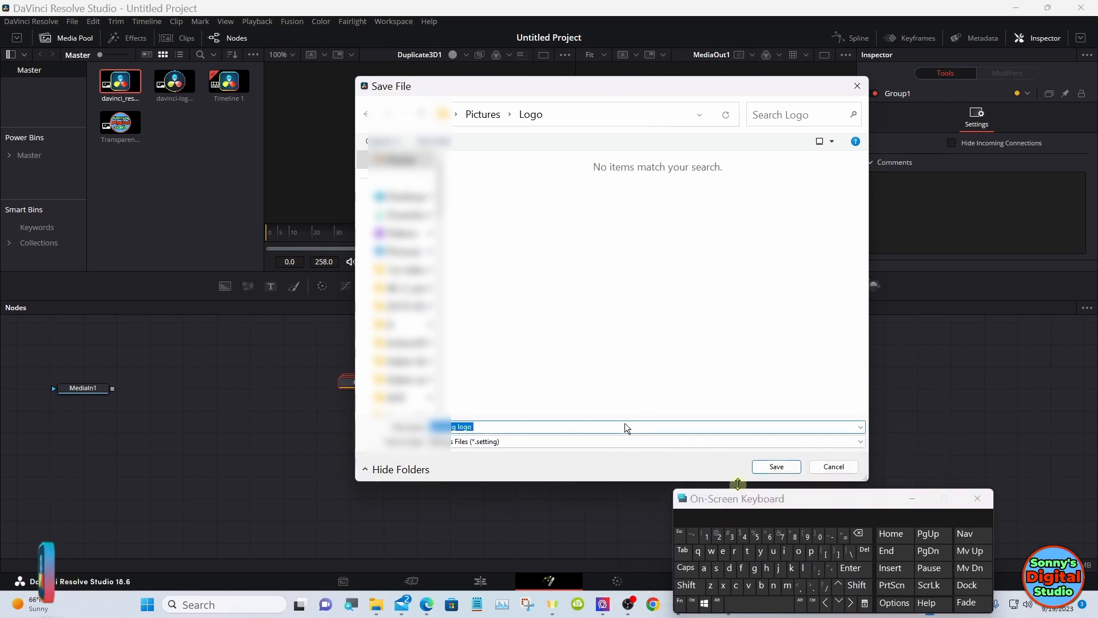
left_click(768, 467)
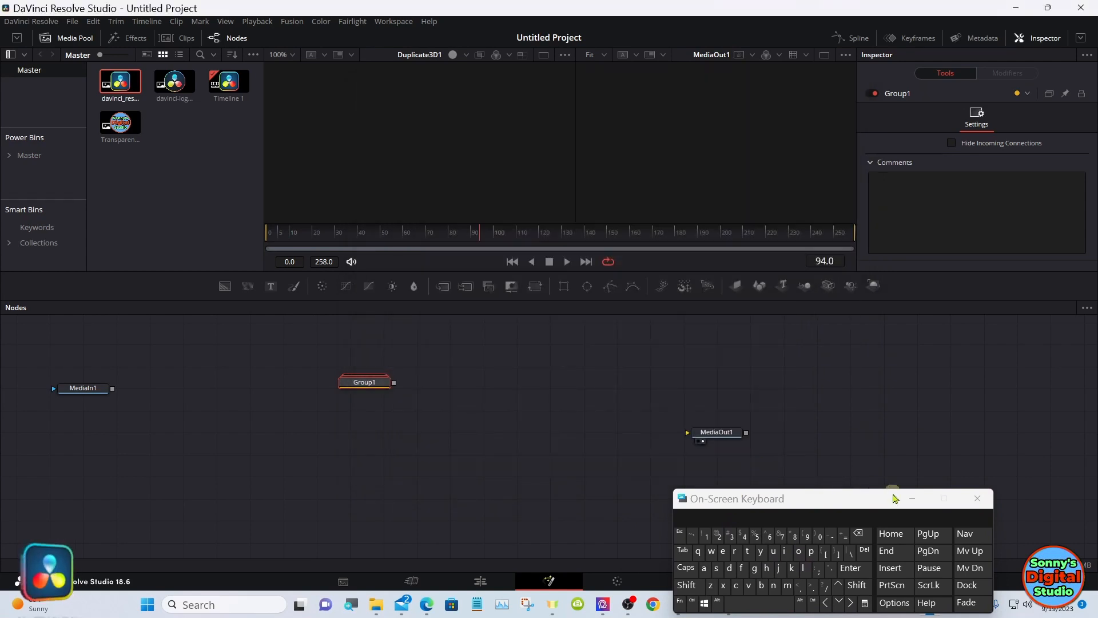
left_click(912, 499)
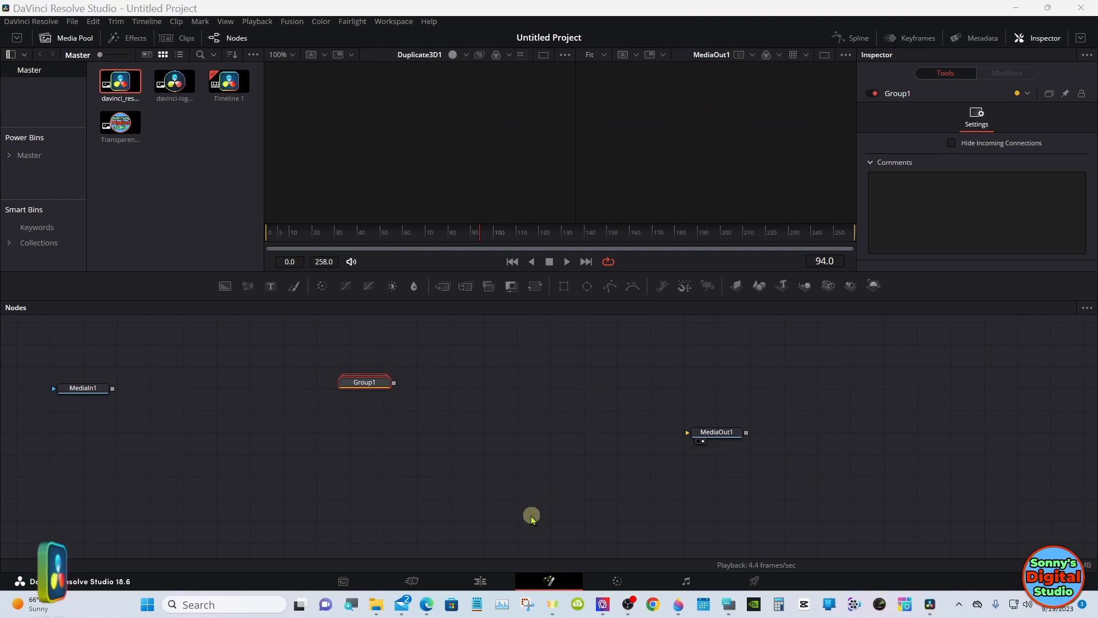
- Return to the Edit page showing the logo clip on the timeline
left_click(479, 582)
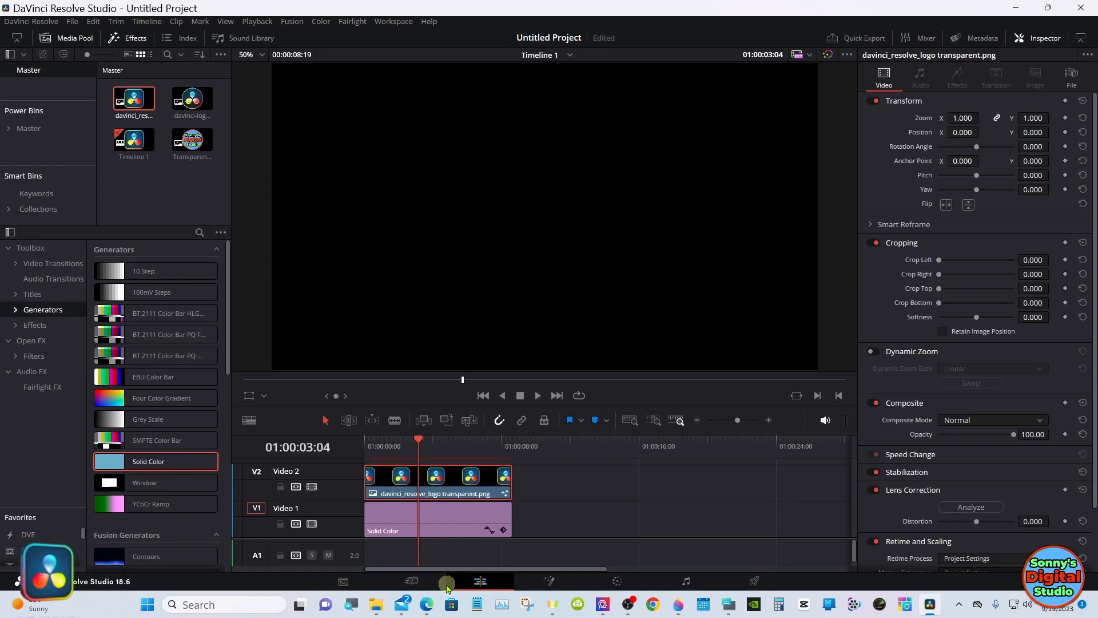
left_click(551, 584)
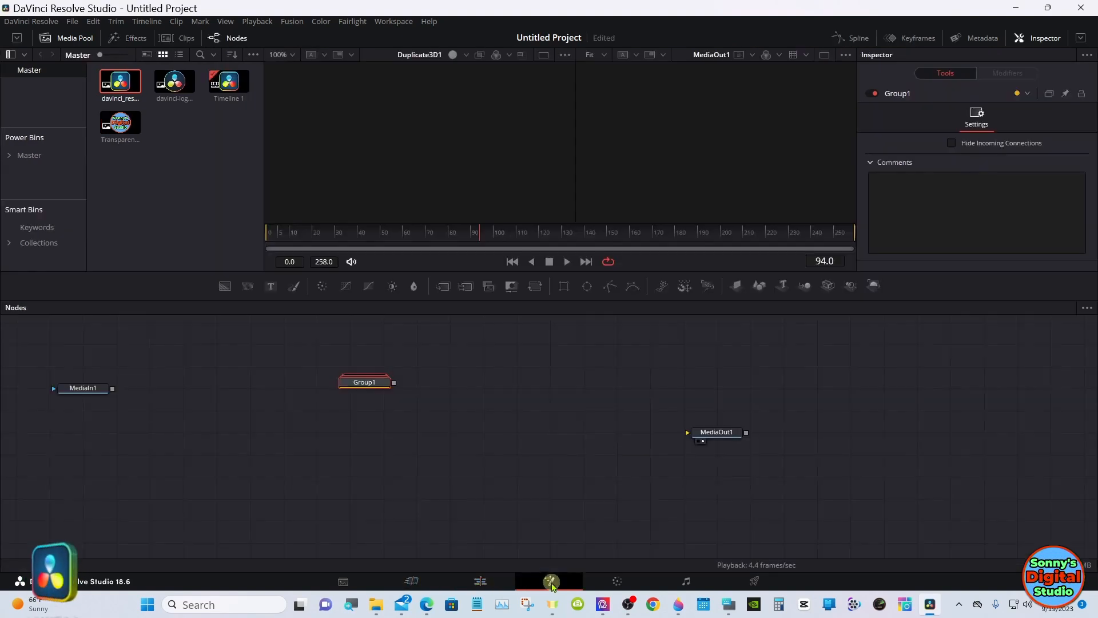
left_click(482, 581)
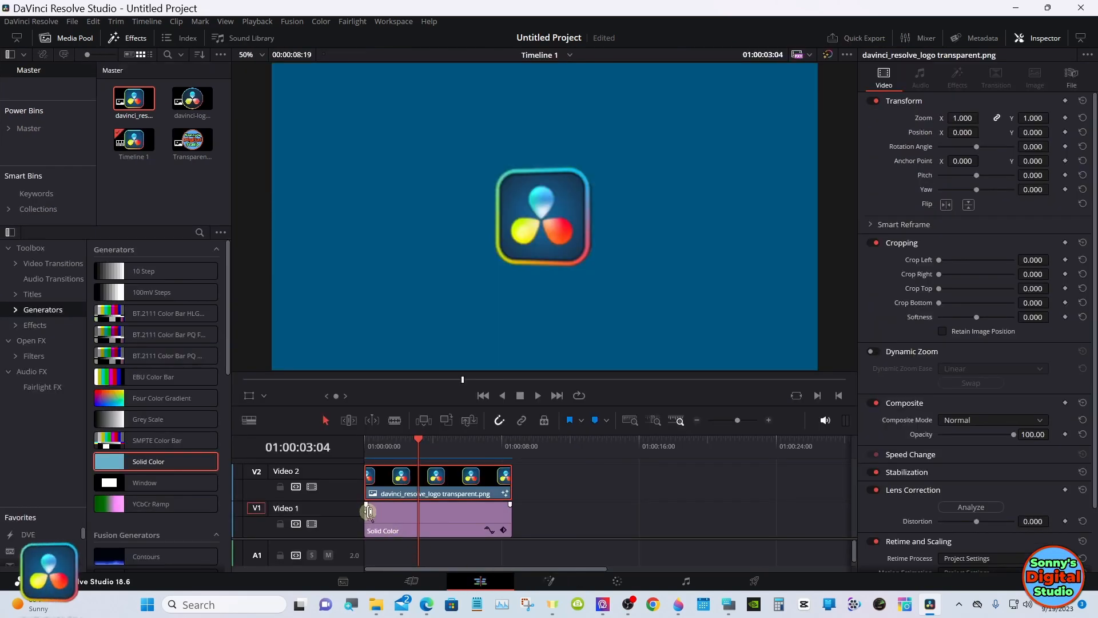
- Switch to File Explorer and show the custom titles folder inside Edit > Titles together with the Pictures > Logo folder
mouse_move(378, 606)
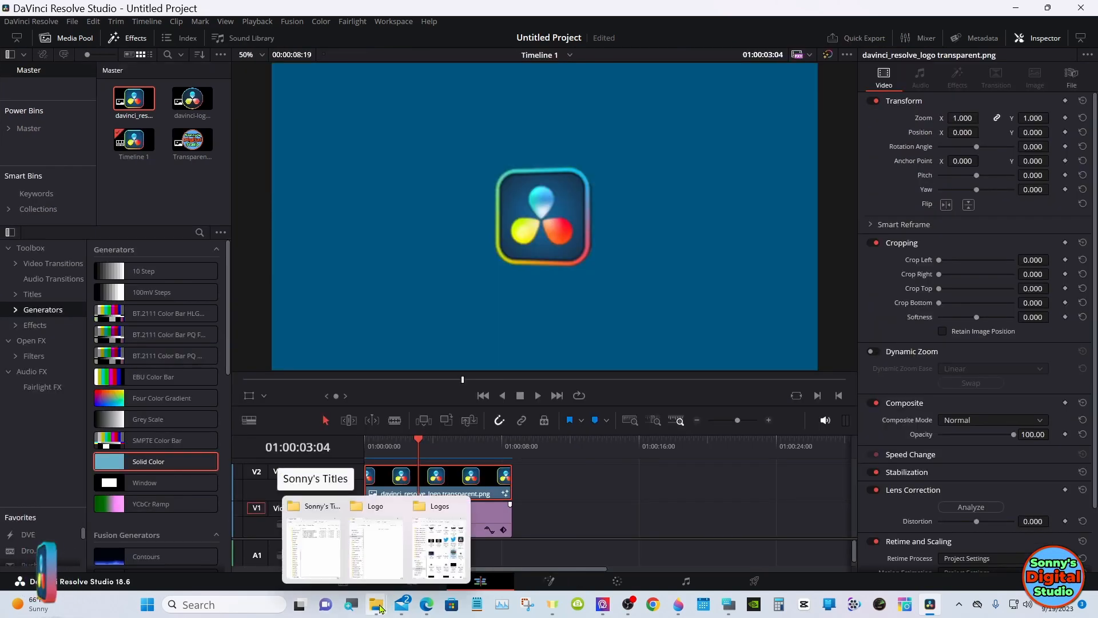
left_click(313, 547)
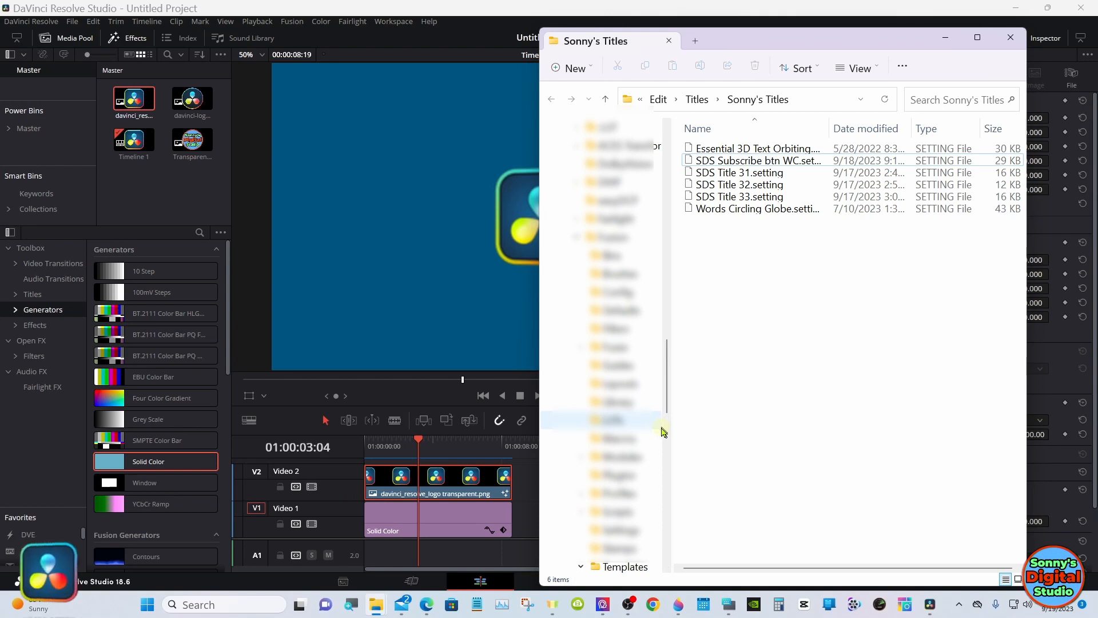
mouse_move(376, 604)
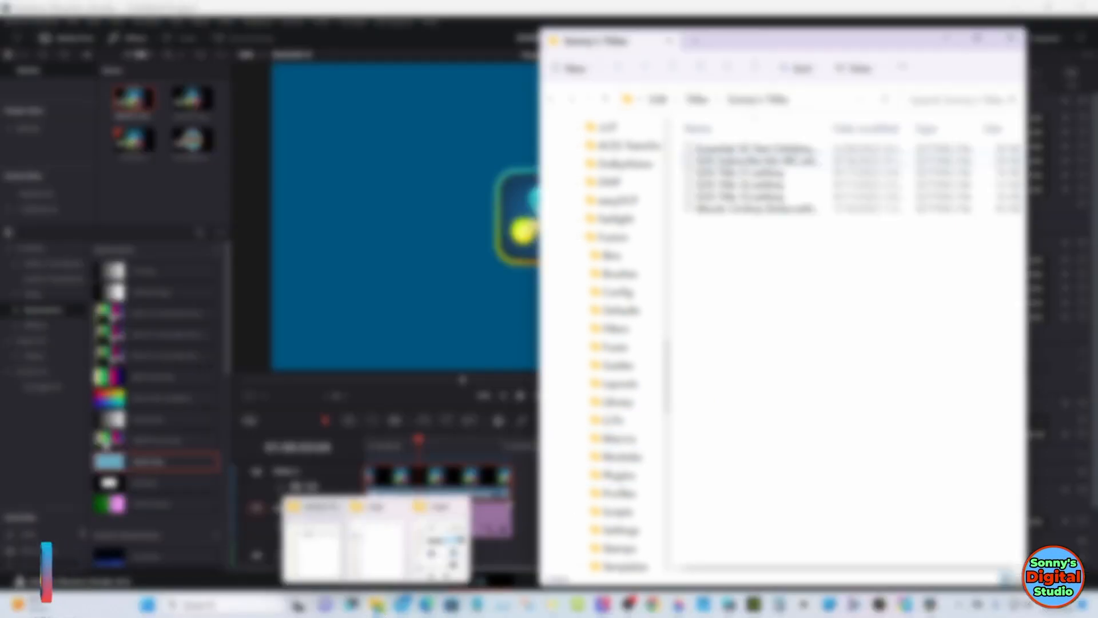
left_click(379, 572)
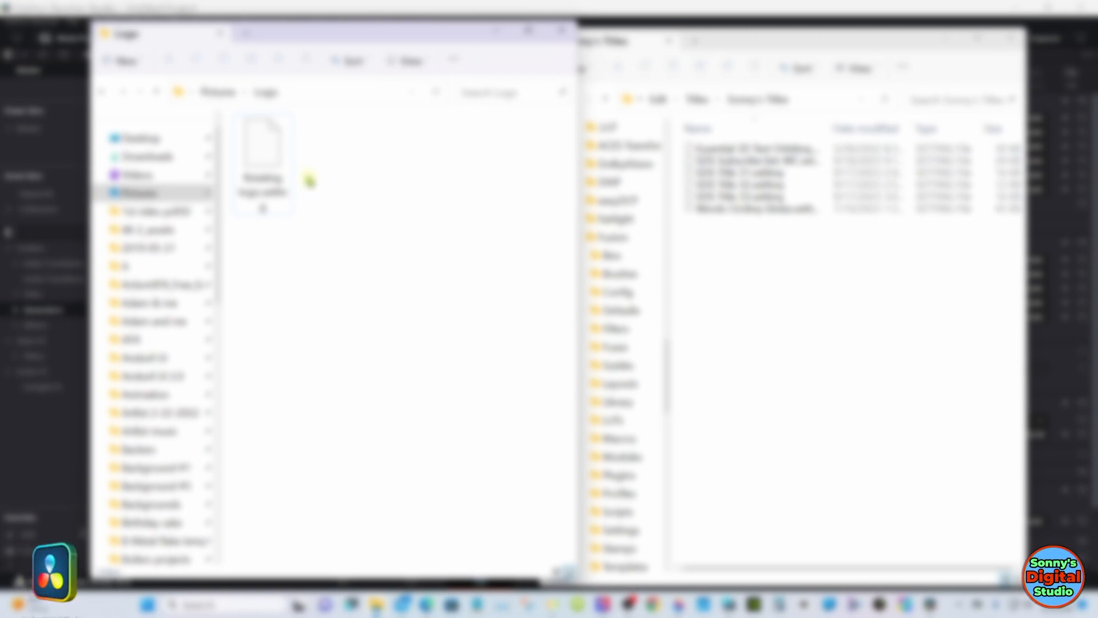
- Copy the "Rotating logo" setting file from Pictures > Logo into the custom titles folder under Edit > Titles
left_click(269, 169)
right_click(275, 155)
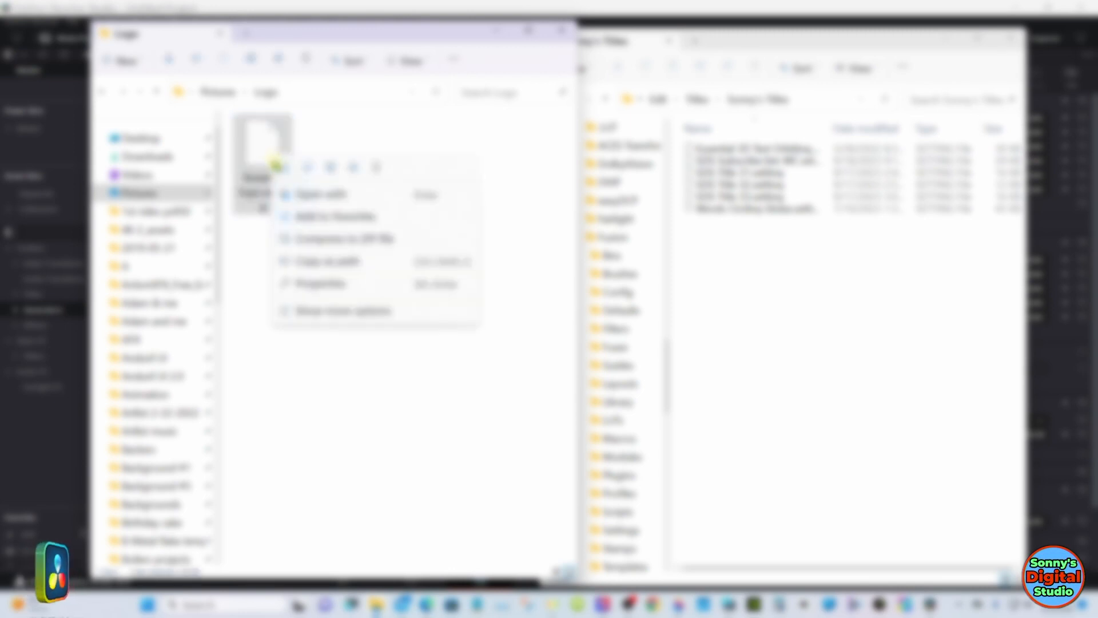
left_click(305, 311)
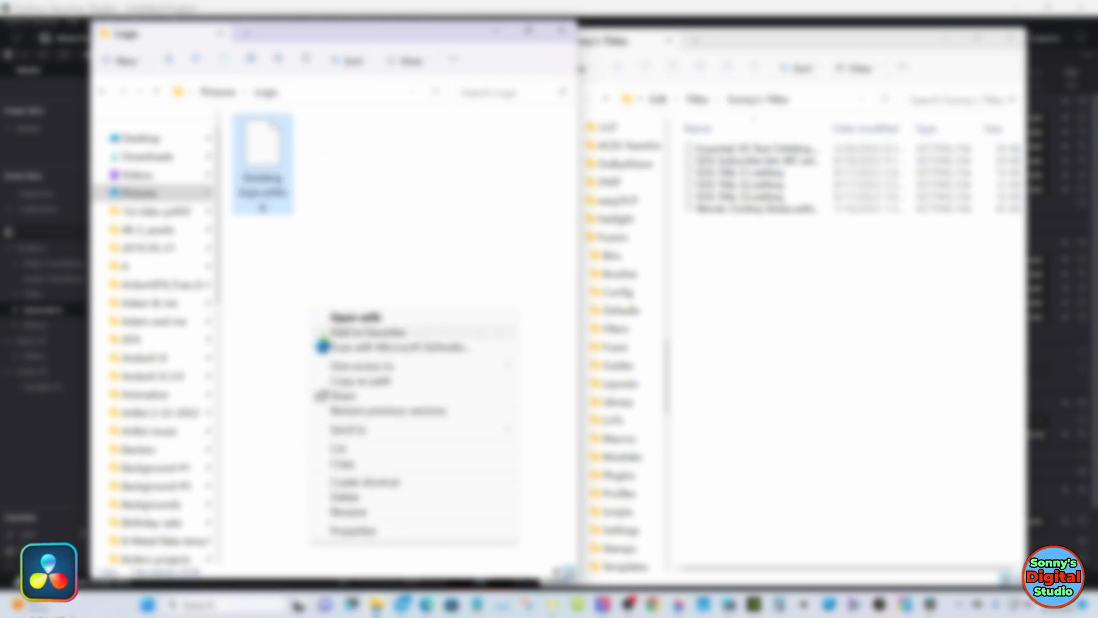
left_click(344, 464)
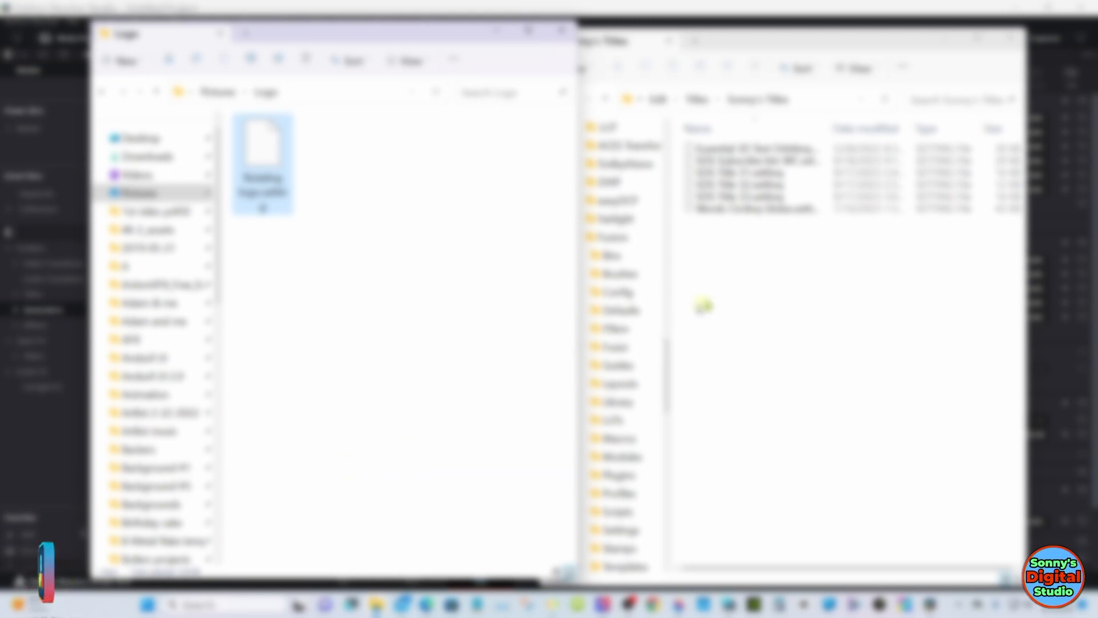
right_click(759, 282)
left_click(794, 490)
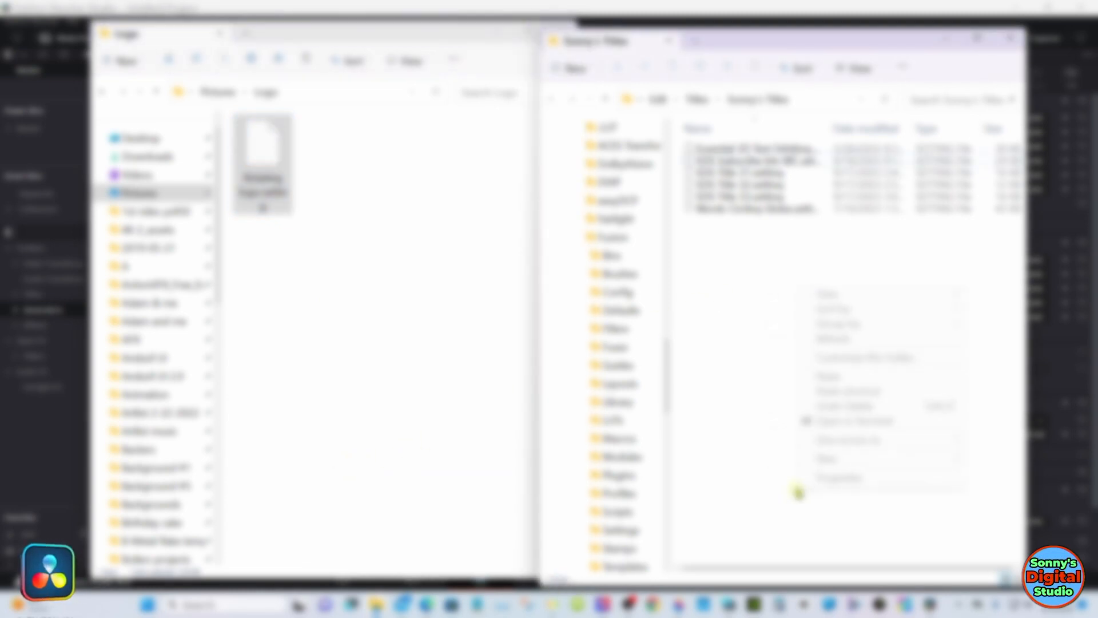
left_click(828, 377)
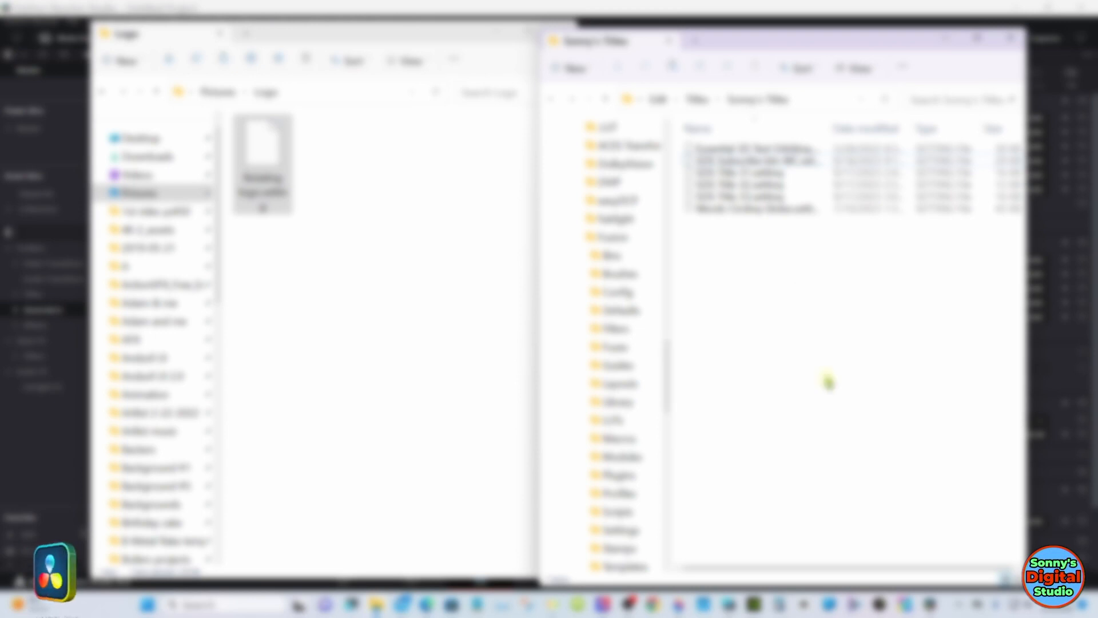
left_click(468, 45)
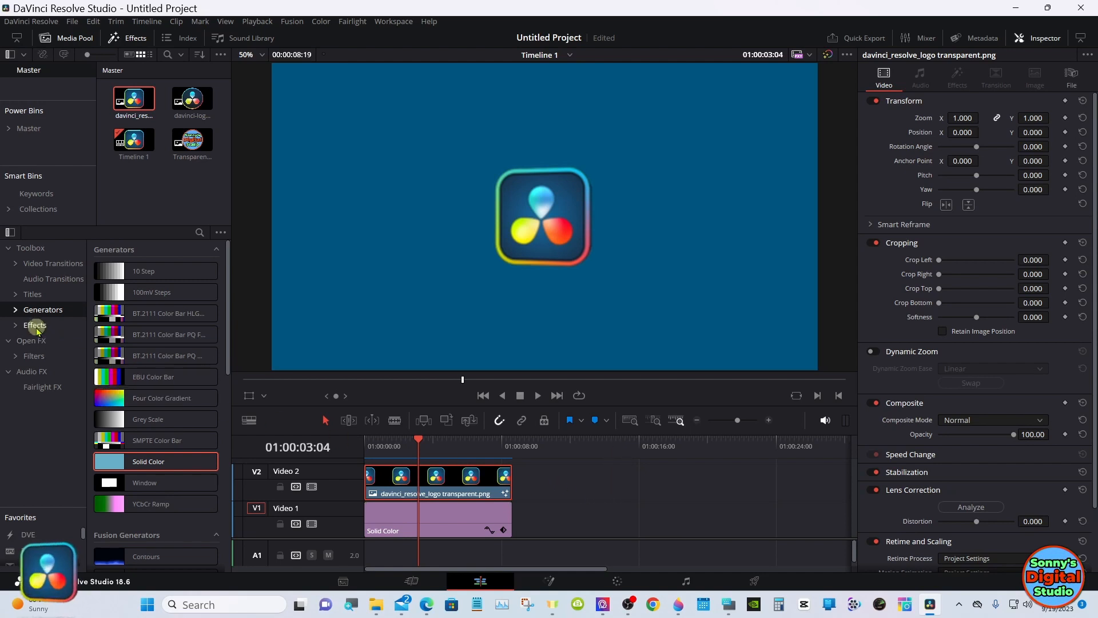
- Switch to DaVinci Resolve and add the custom "Rotating logo" title to Video 1 in the empty space after the existing clips
left_click(23, 303)
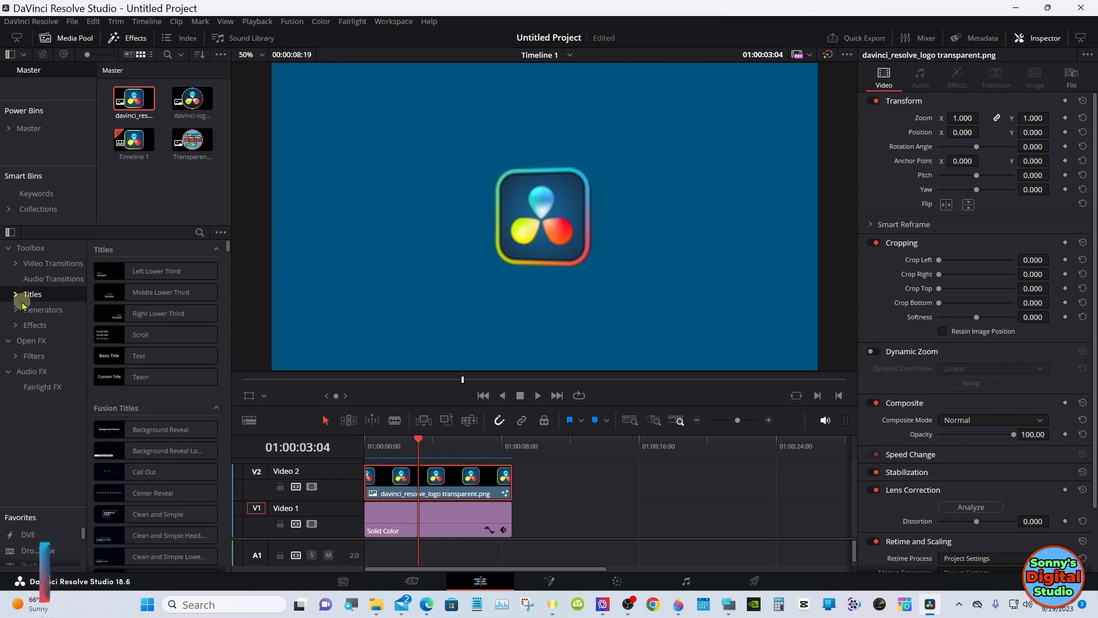
left_click(16, 294)
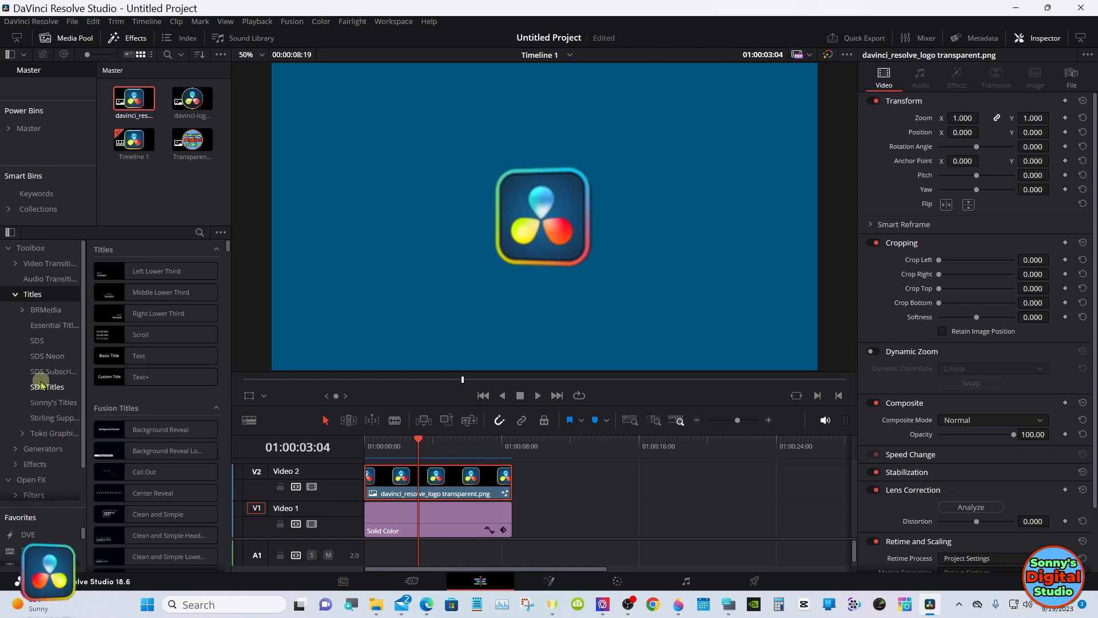
left_click(46, 403)
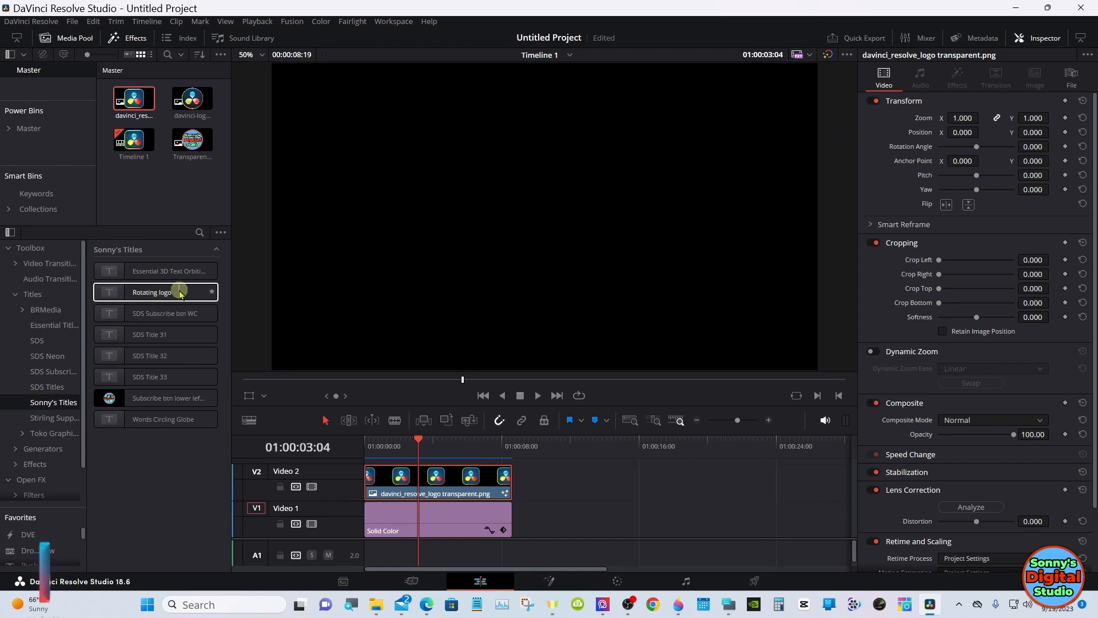
left_click_drag(171, 289, 595, 518)
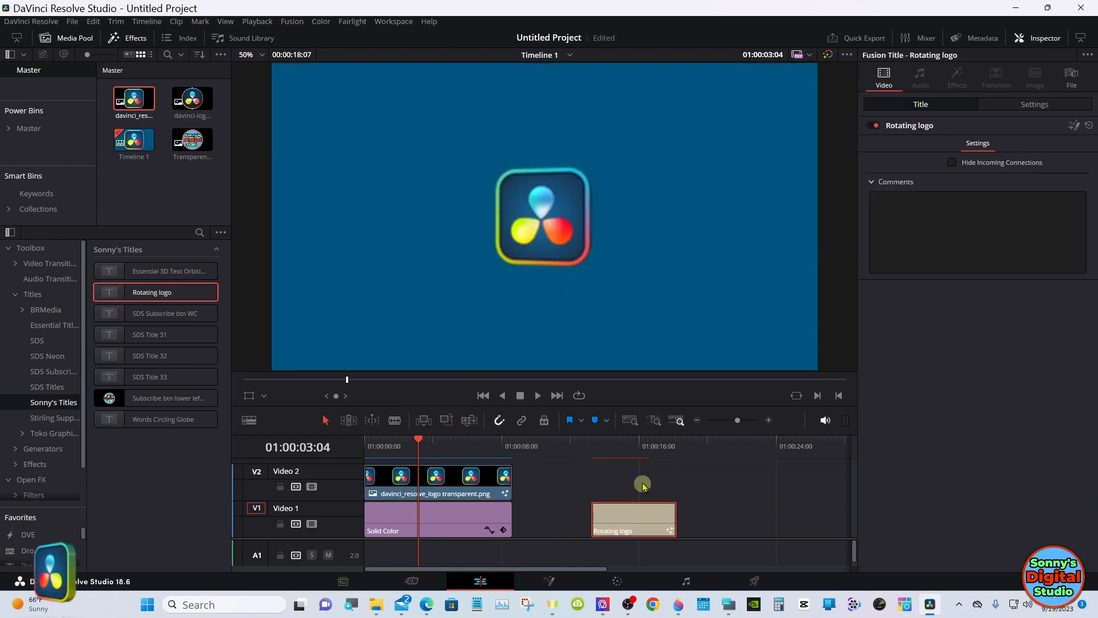
- Park the playhead over the Rotating logo title, enlarge the viewer area, and open the title's composition in Fusion
left_click(634, 456)
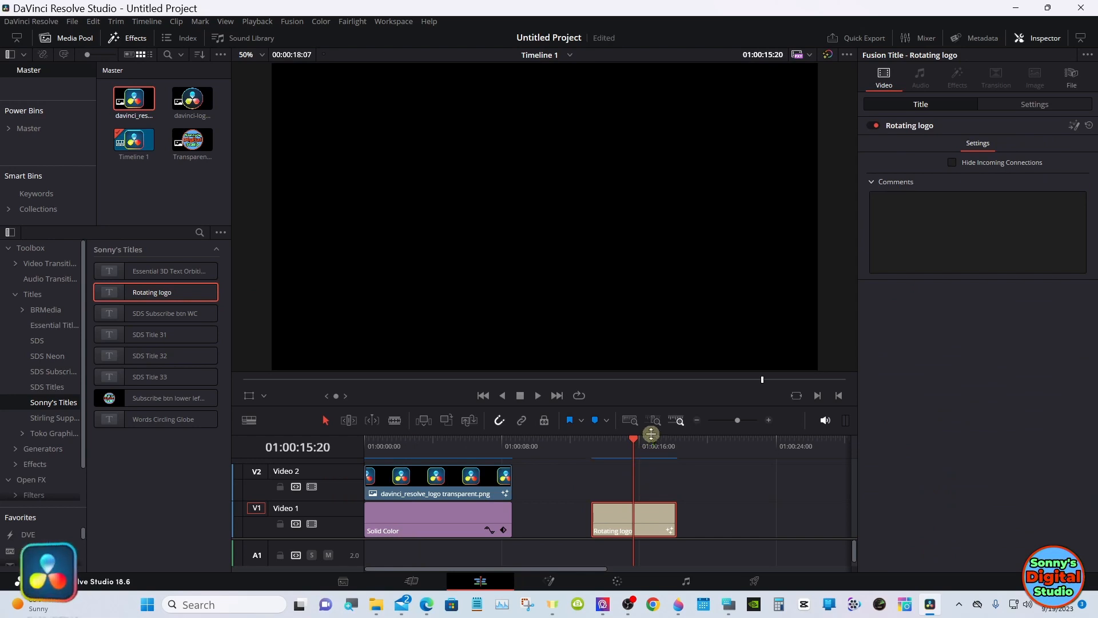
left_click_drag(651, 434, 652, 461)
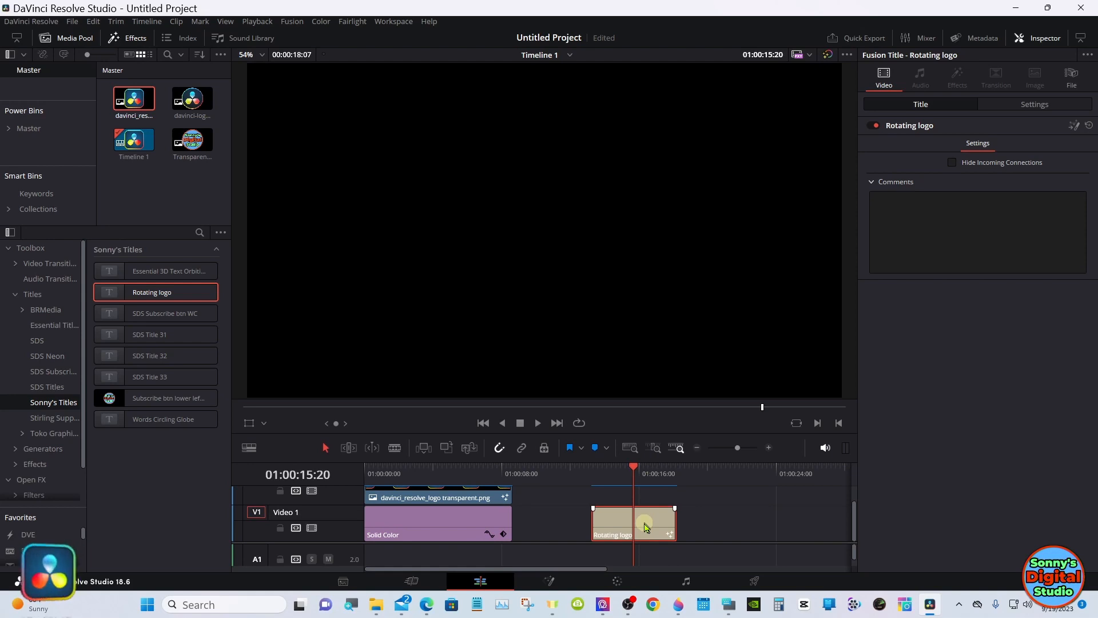
left_click(550, 582)
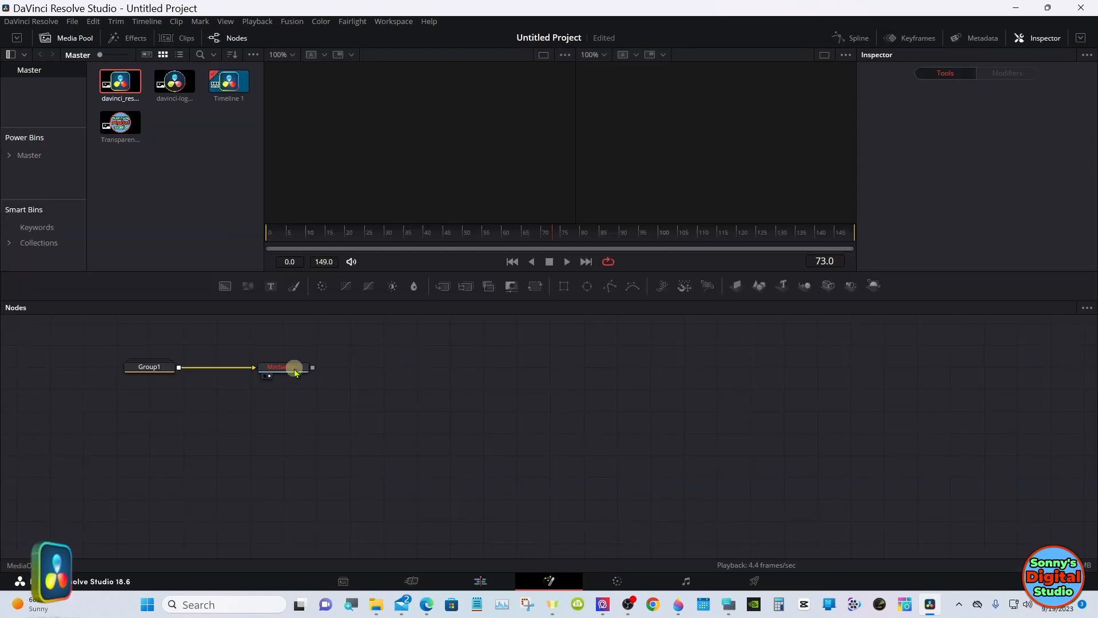
- Space Group1 and MediaOut1 apart in one row and ungroup Group1
left_click_drag(307, 369, 710, 436)
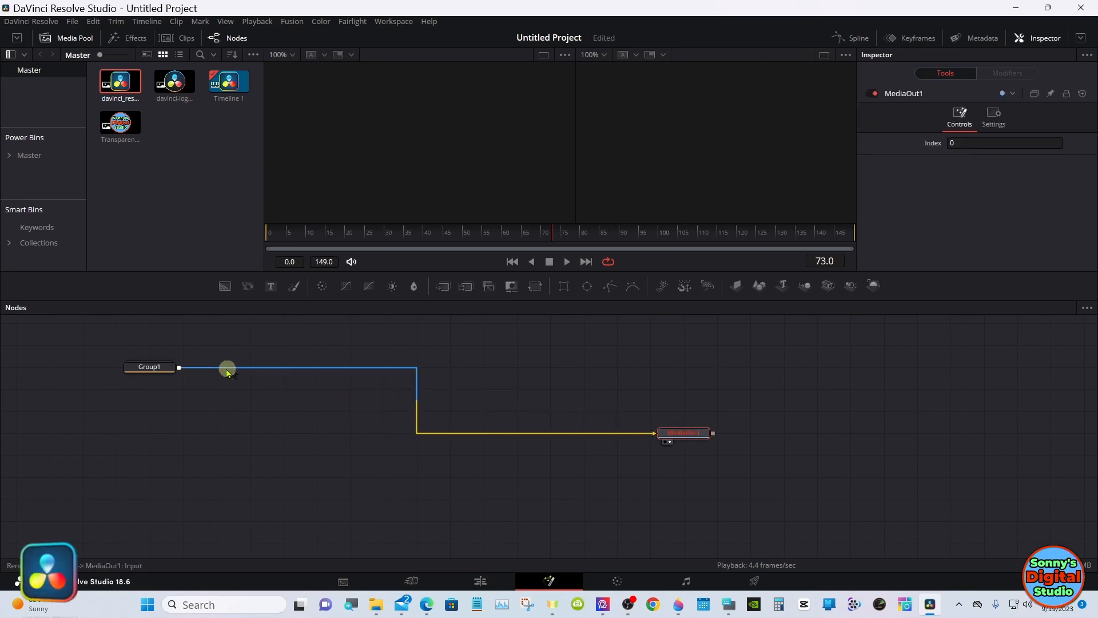
left_click_drag(164, 368, 362, 436)
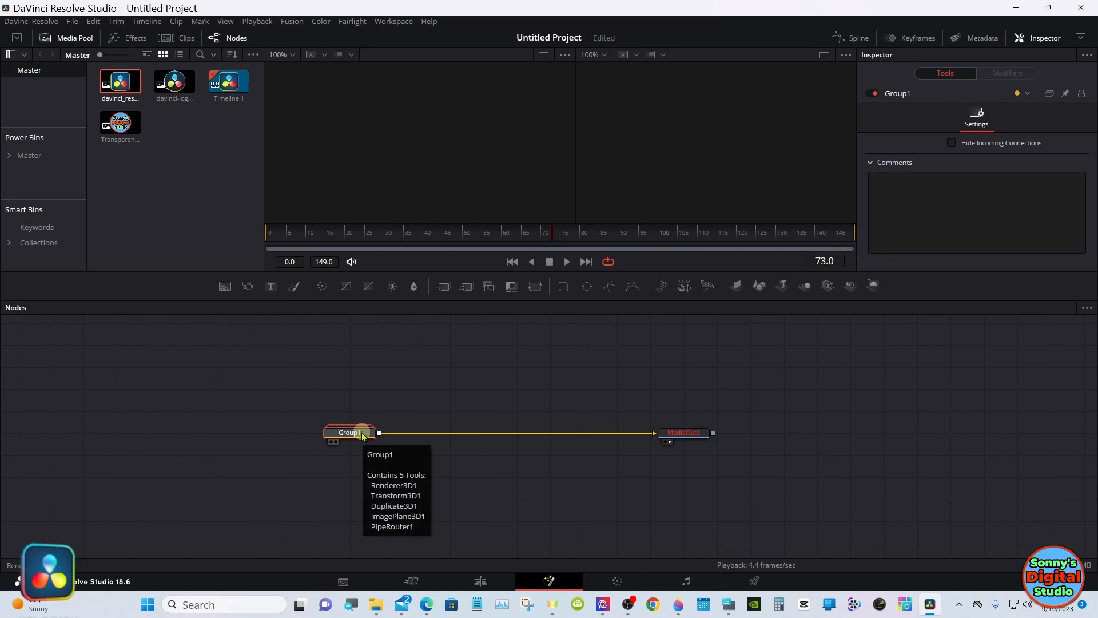
right_click(363, 436)
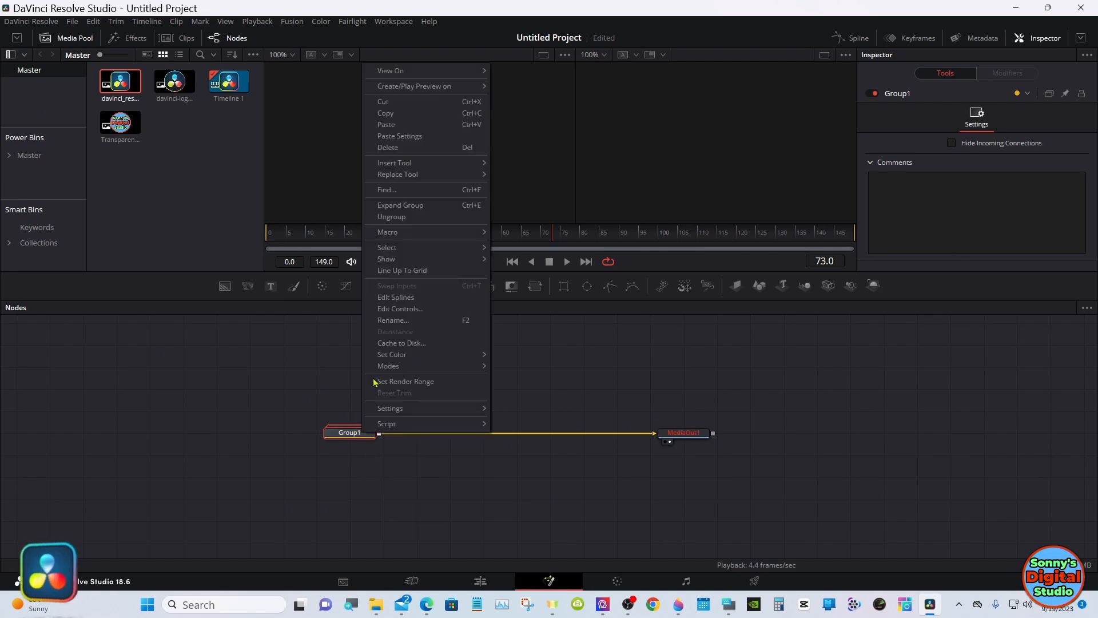
left_click(393, 218)
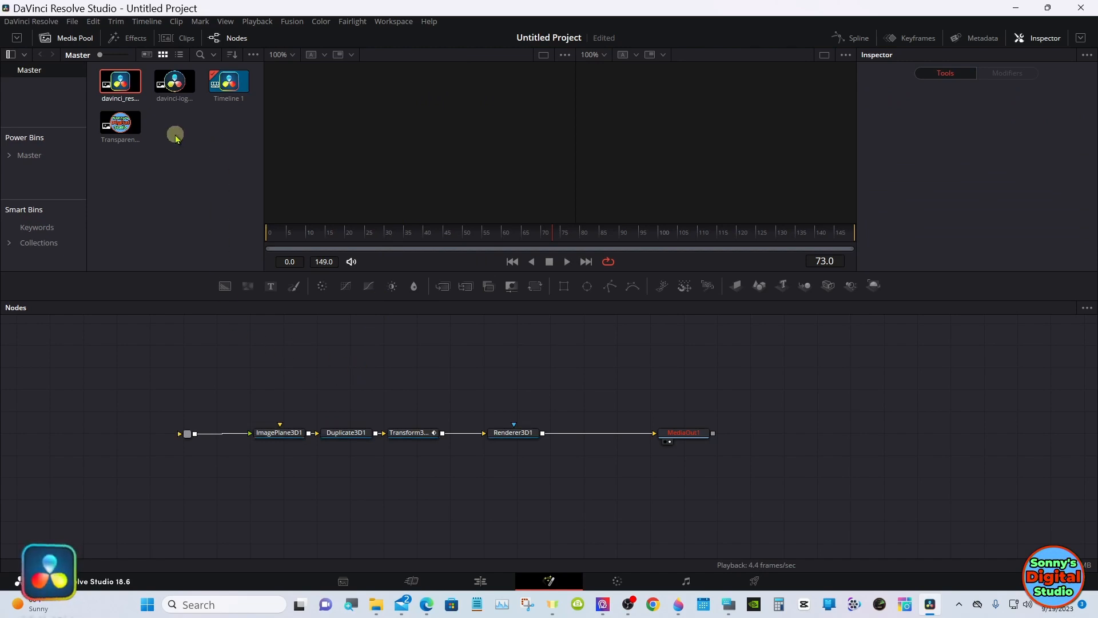
- Connect the Transparent.png logo from the media pool to the router before ImagePlane3D1, and return to the Edit page
left_click_drag(119, 123, 183, 437)
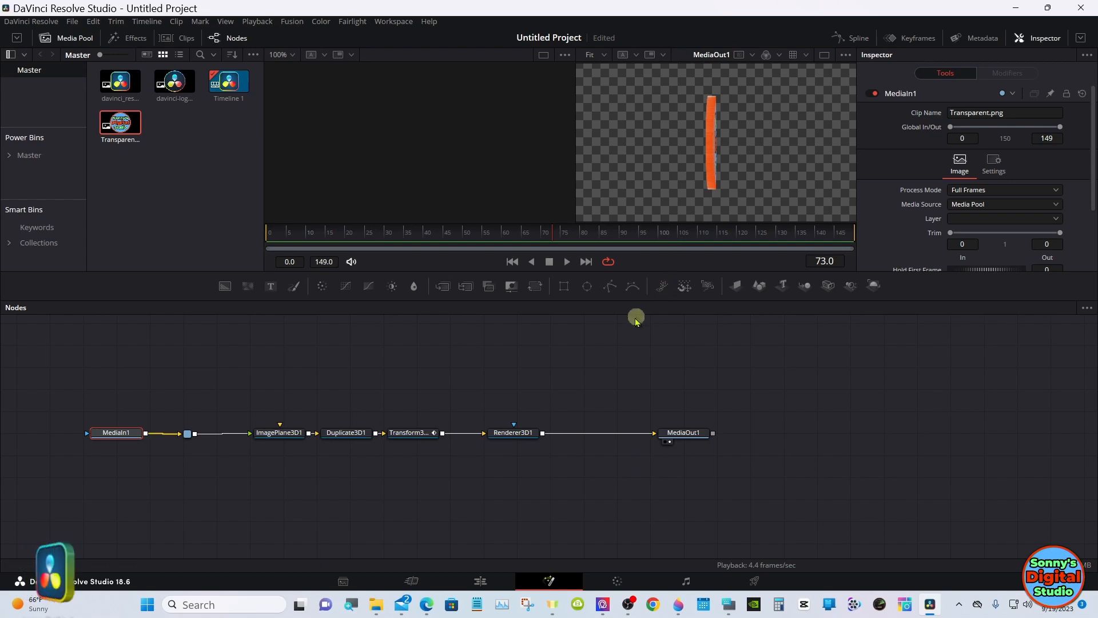
left_click(480, 581)
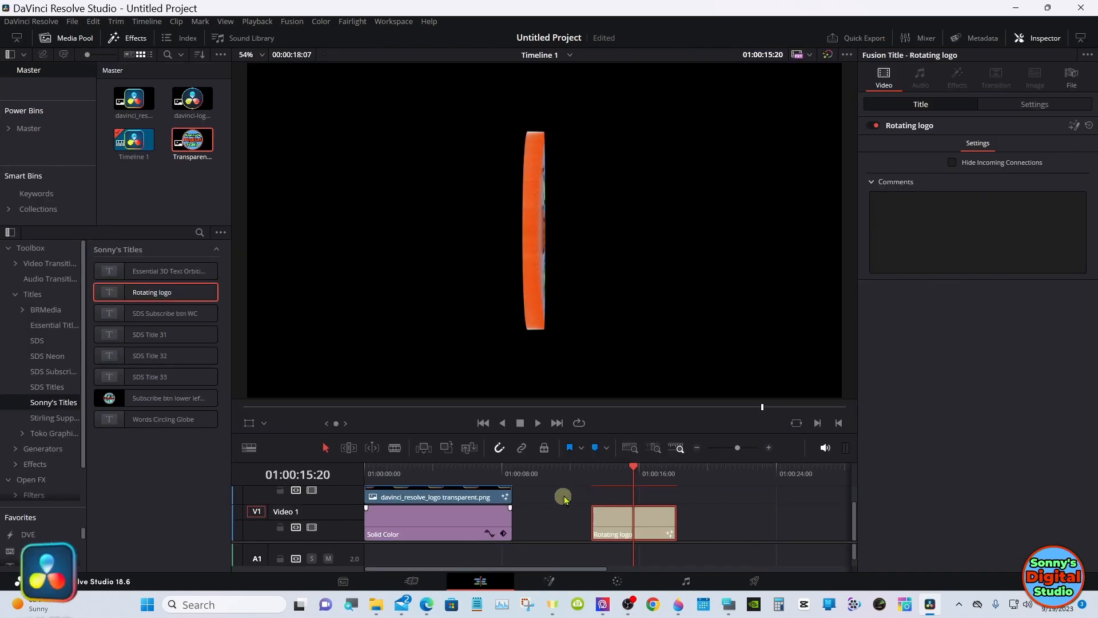
- Play the Rotating logo title from its first frame to check the spin, and stop the playback
left_click(590, 474)
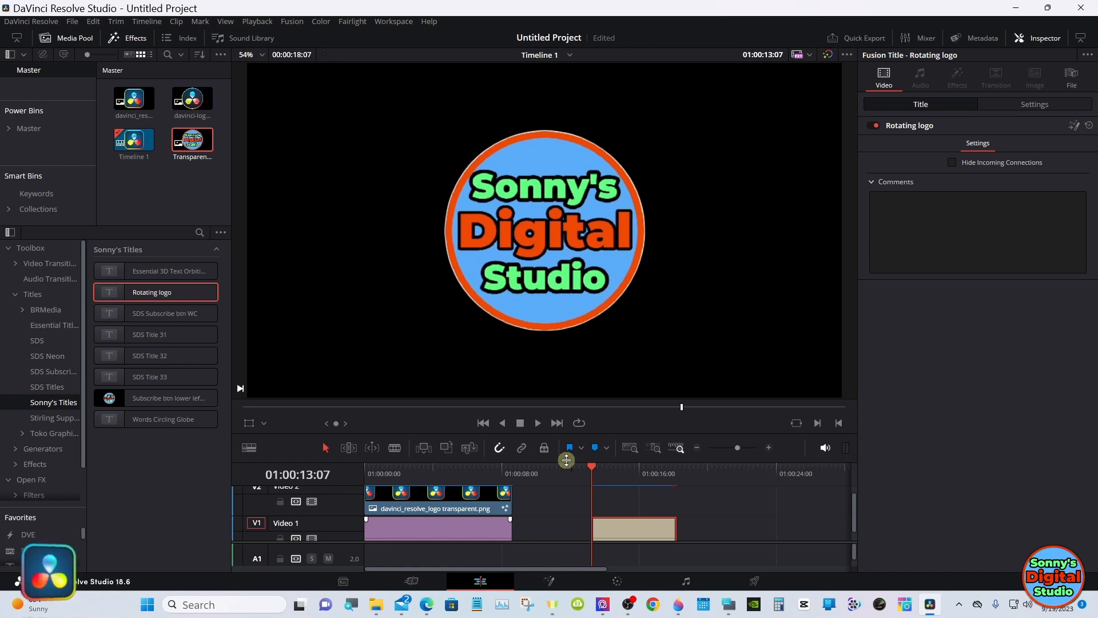
left_click(538, 424)
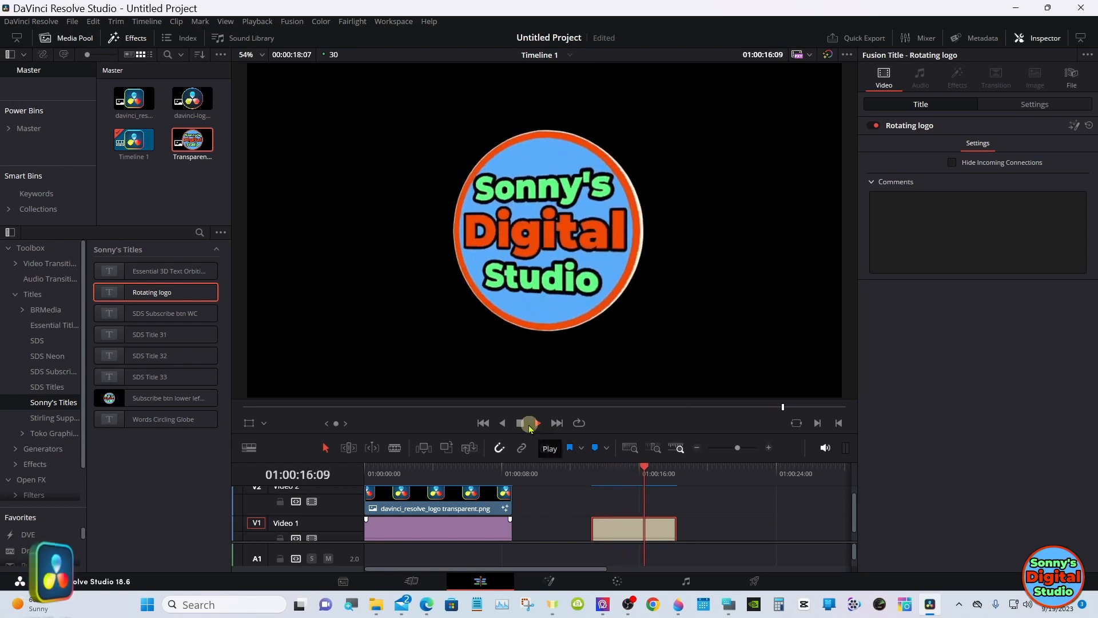
left_click(521, 423)
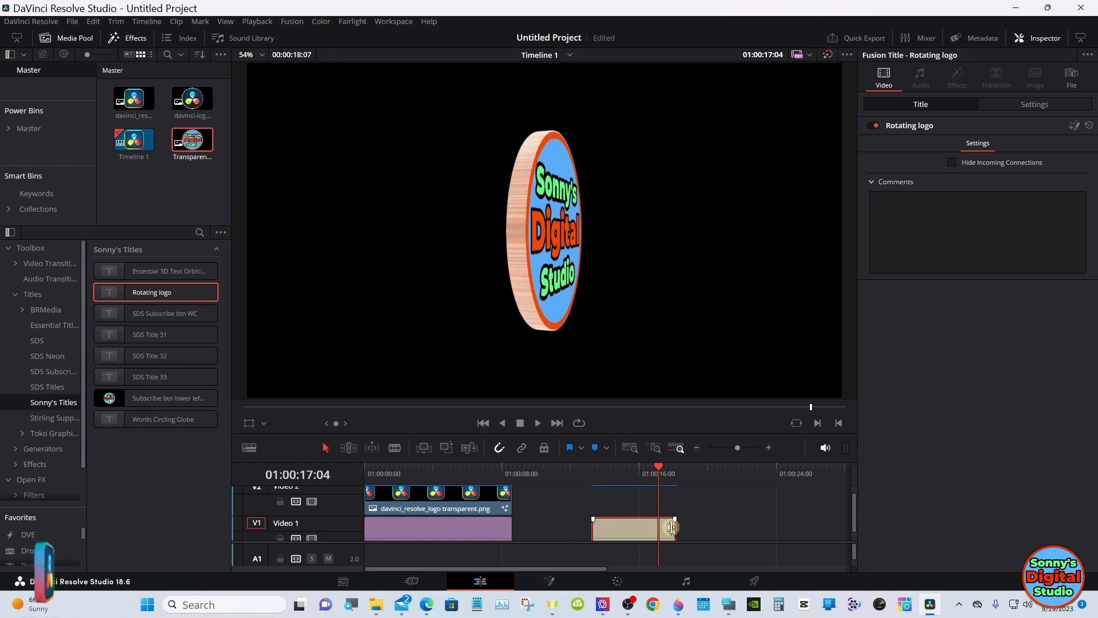
- Extend the Rotating logo title's end to about 26:16 on the timeline and play it from its start
left_click_drag(673, 527, 814, 529)
left_click(592, 473)
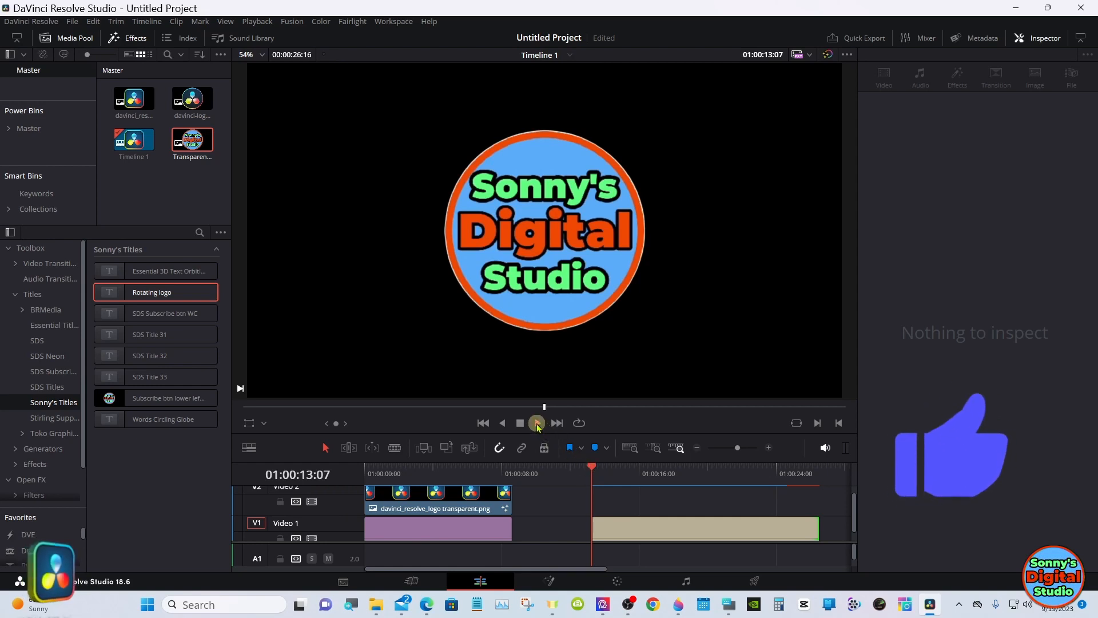
left_click(536, 424)
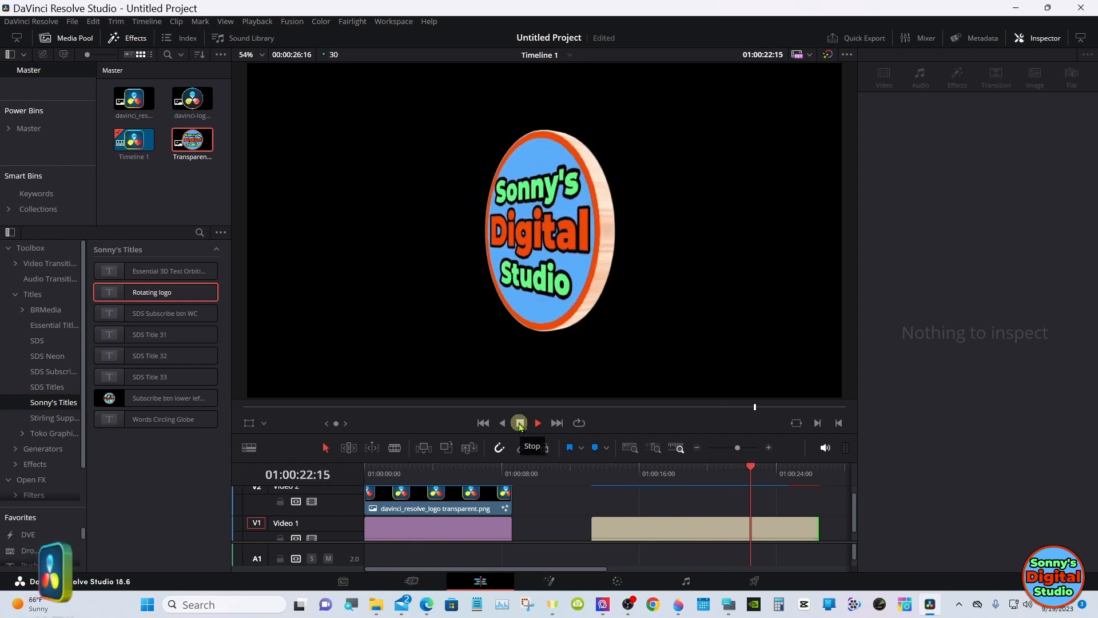
left_click(520, 424)
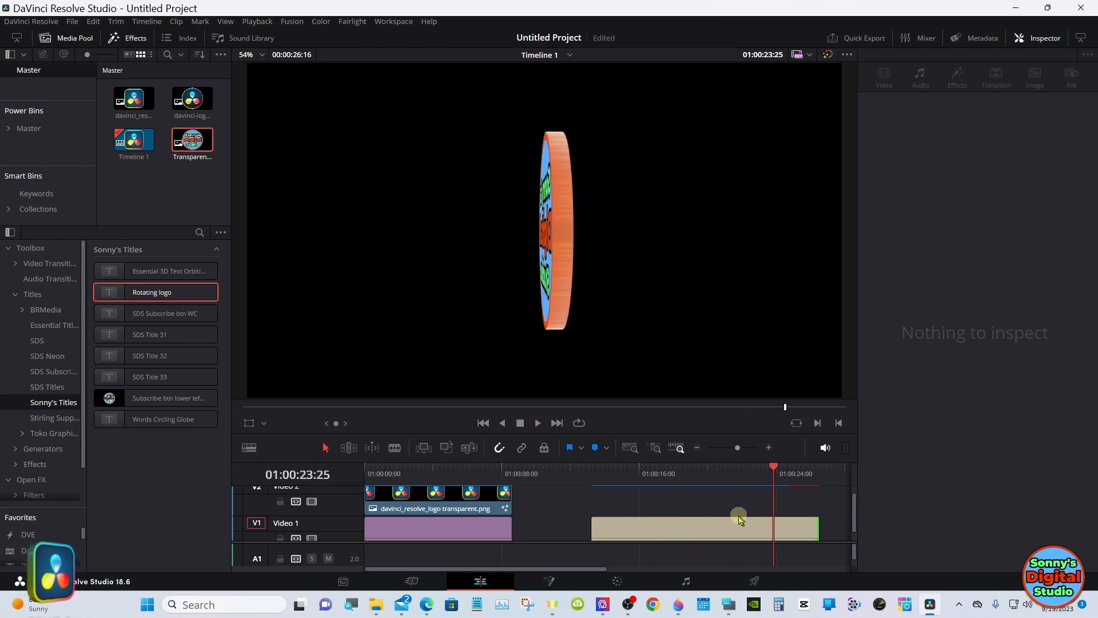
- Shorten the Rotating logo title so that it ends at about 18:16 on the timeline
left_click_drag(767, 529, 678, 529)
left_click(678, 532)
left_click(646, 531)
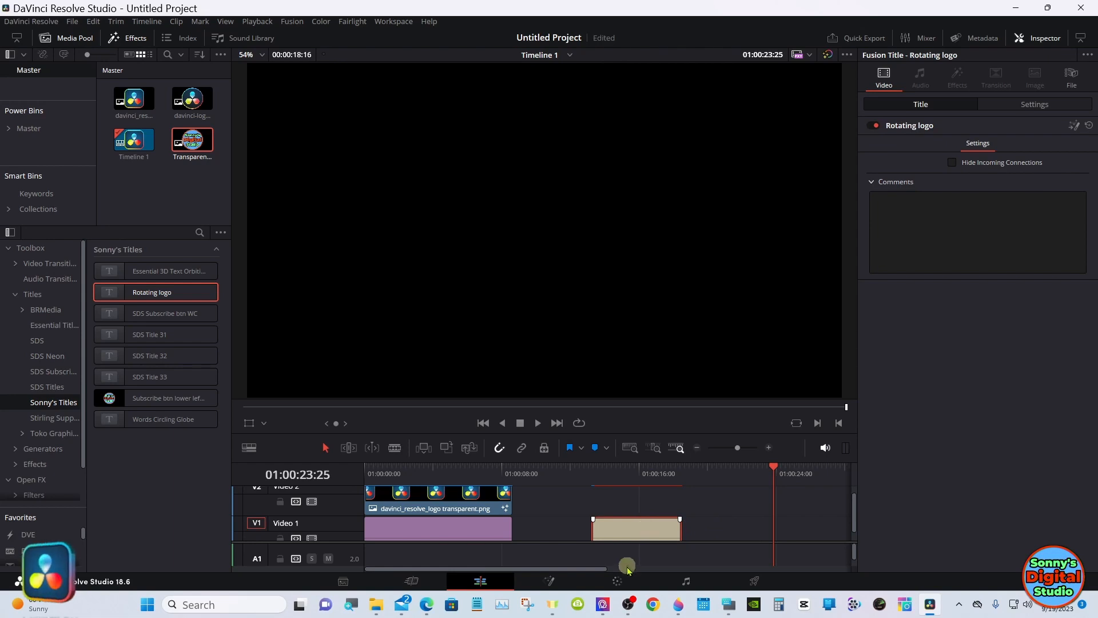
- In the title's Fusion composition, detach MediaIn1 and connect davinci-logo.png to the router in its place
left_click(631, 473)
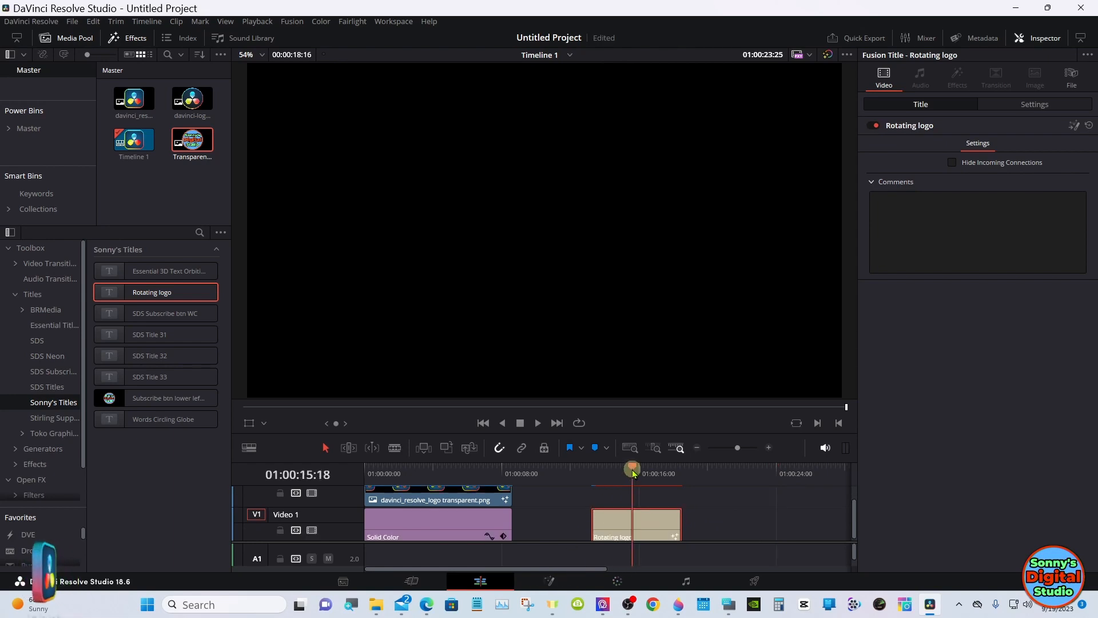
left_click(552, 585)
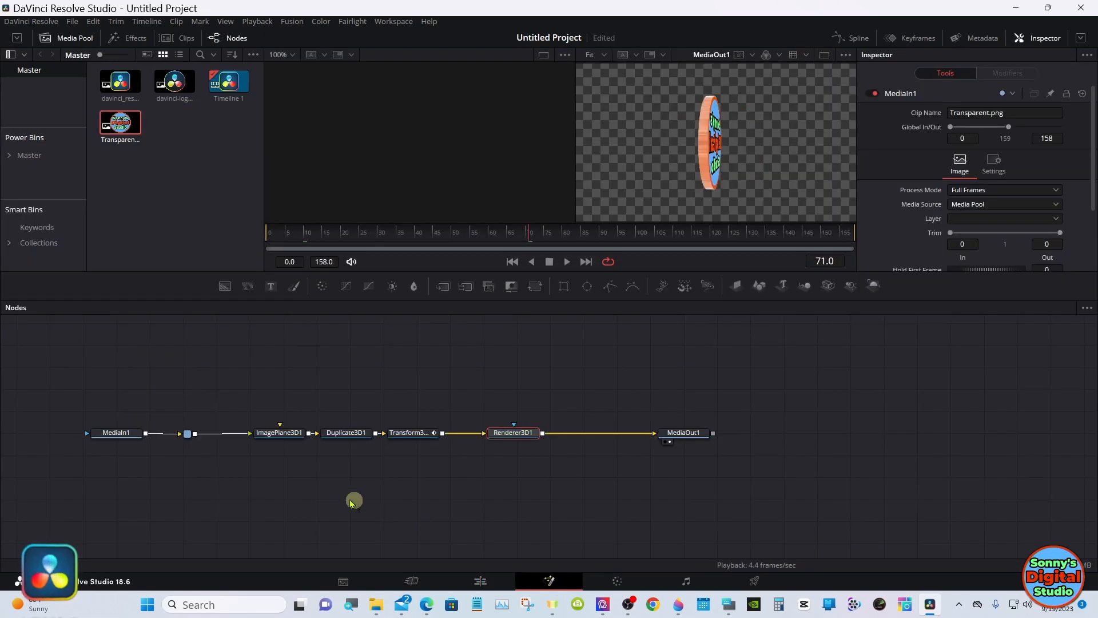
left_click(160, 434)
left_click_drag(136, 437, 83, 505)
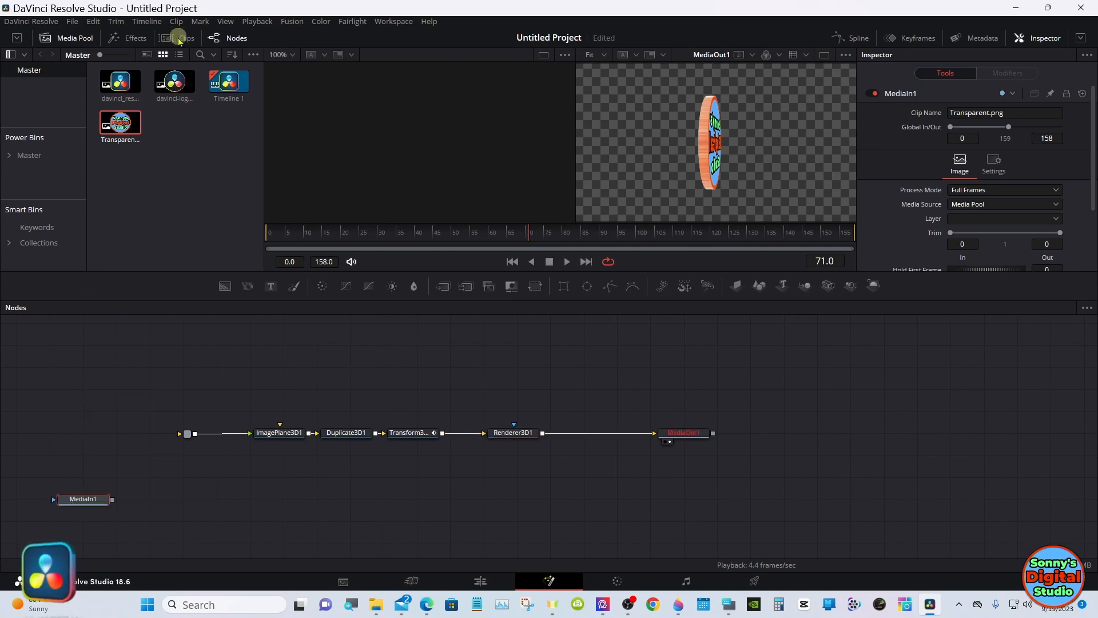
left_click_drag(175, 86, 186, 434)
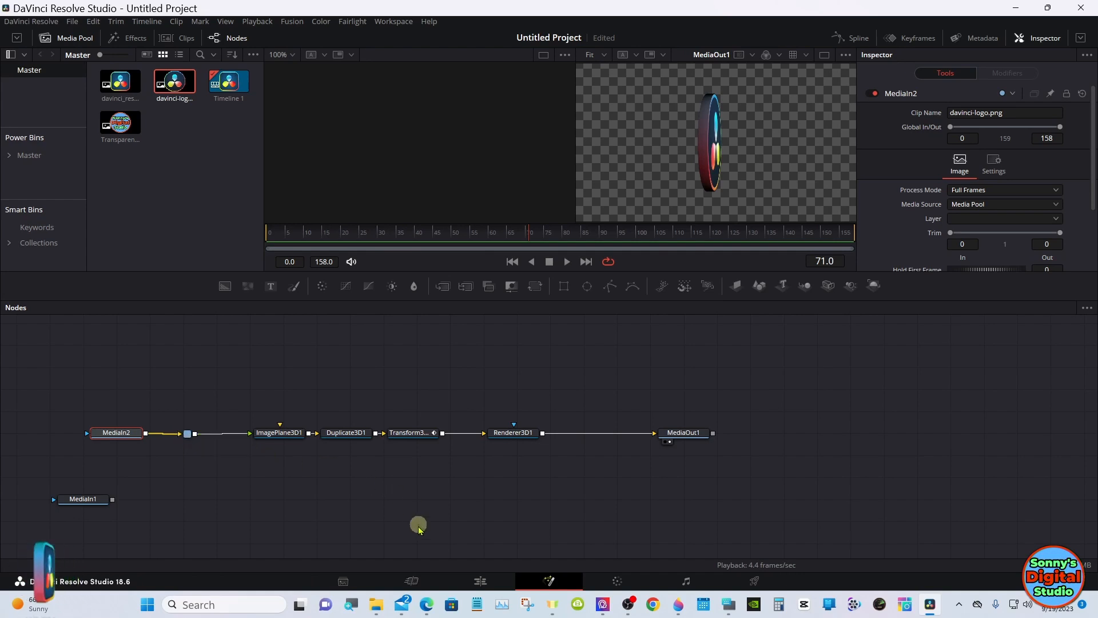
- Return to the Edit page and show the title's first frame with the replaced logo
left_click(479, 581)
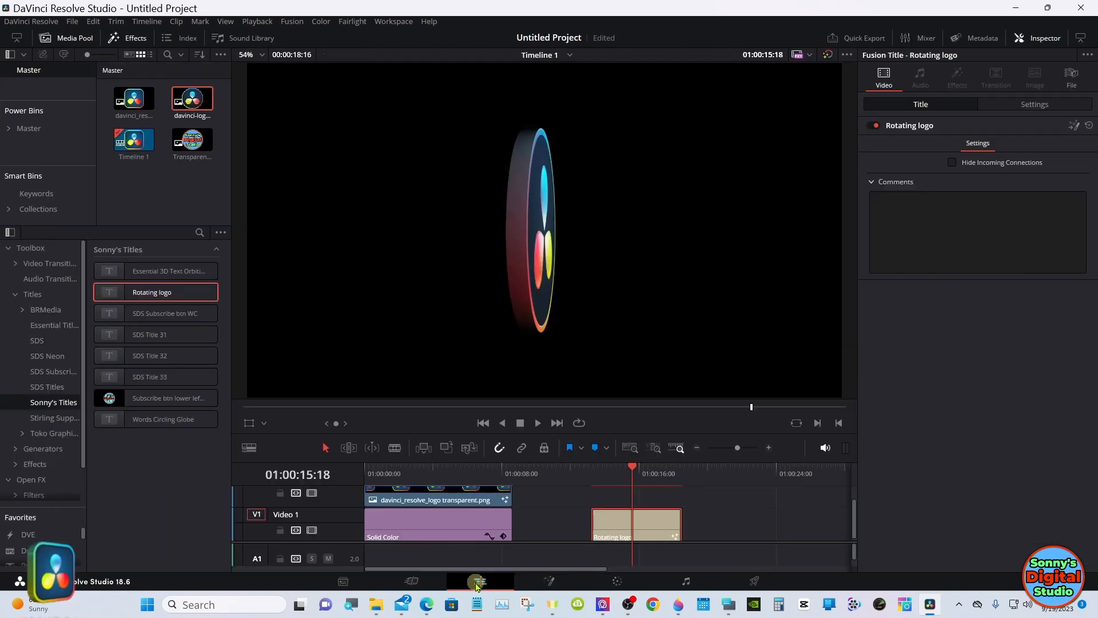
left_click(592, 475)
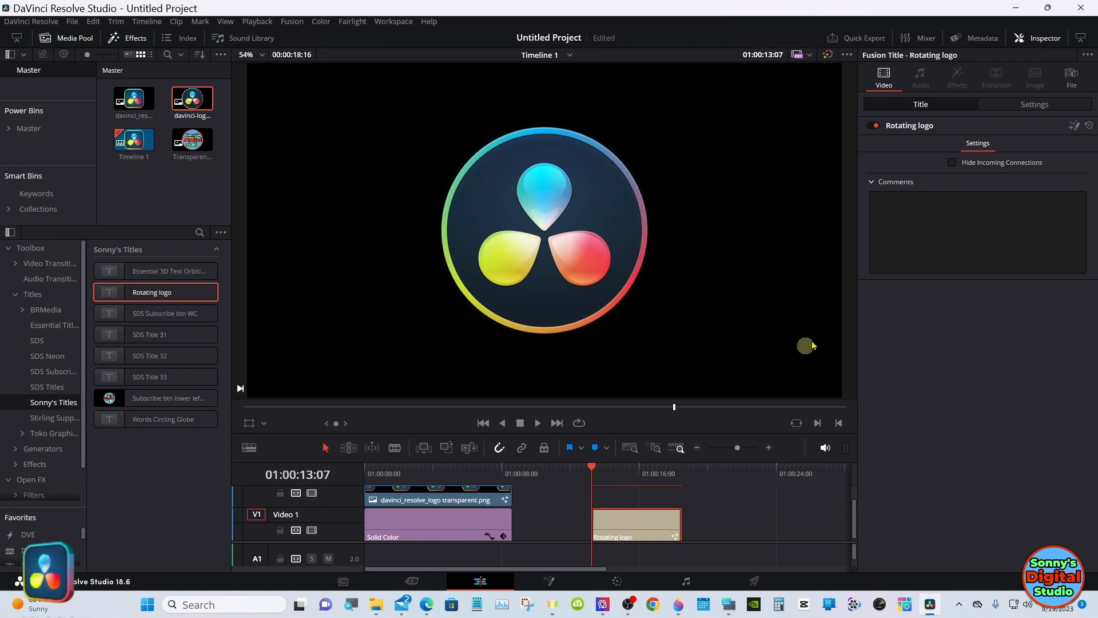
- Try scaling the title to 0.390 and positioning it at X -96, Y -161, and reset its transform
left_click(1035, 105)
mouse_move(975, 143)
left_mouse_down()
mouse_move(944, 143)
mouse_move(964, 143)
mouse_move(942, 157)
mouse_move(981, 157)
mouse_move(967, 157)
left_mouse_up()
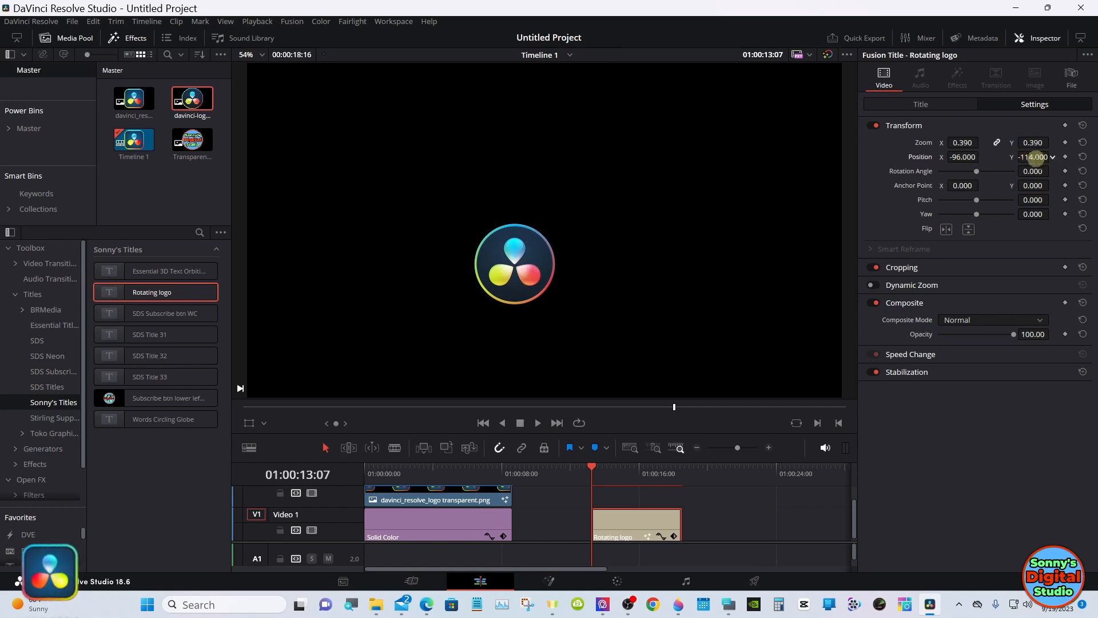
mouse_move(1035, 157)
left_mouse_down()
mouse_move(1024, 157)
mouse_move(1038, 156)
left_mouse_up()
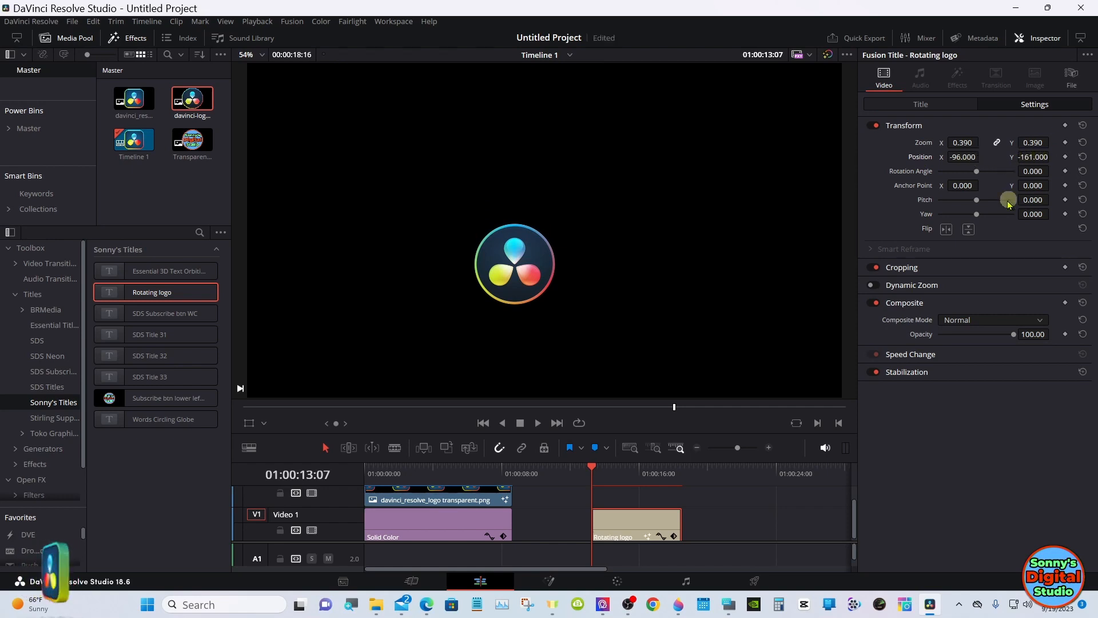
double_click(928, 158)
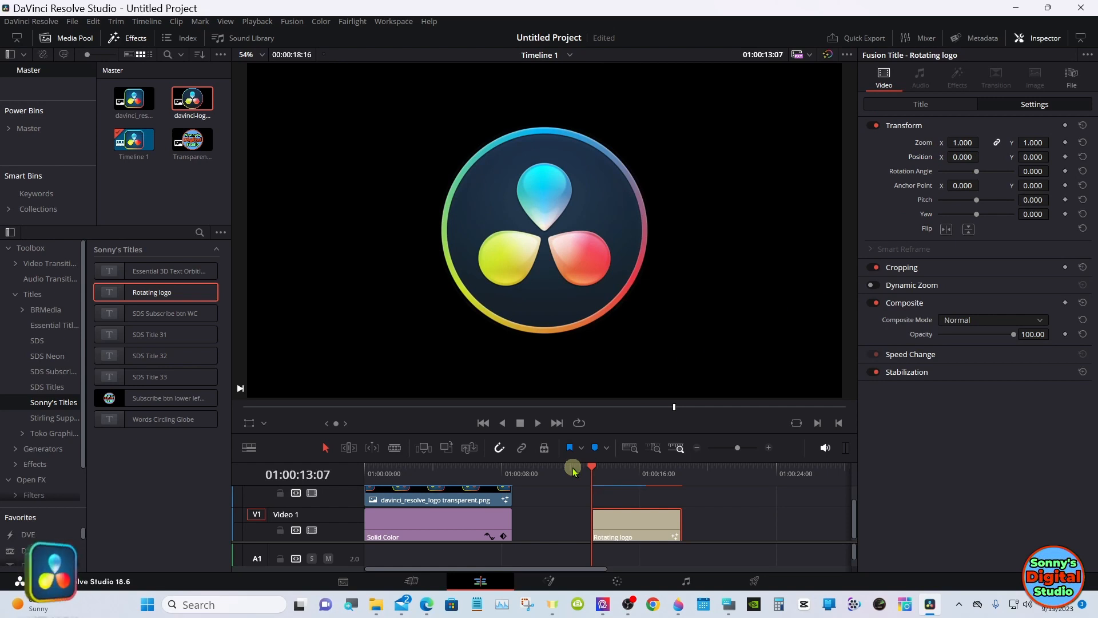
- Move the Rotating logo title up to Video 2, fit the Solid Color clip beneath it on Video 1, and play them
left_click_drag(606, 520, 606, 496)
left_click_drag(461, 523, 680, 527)
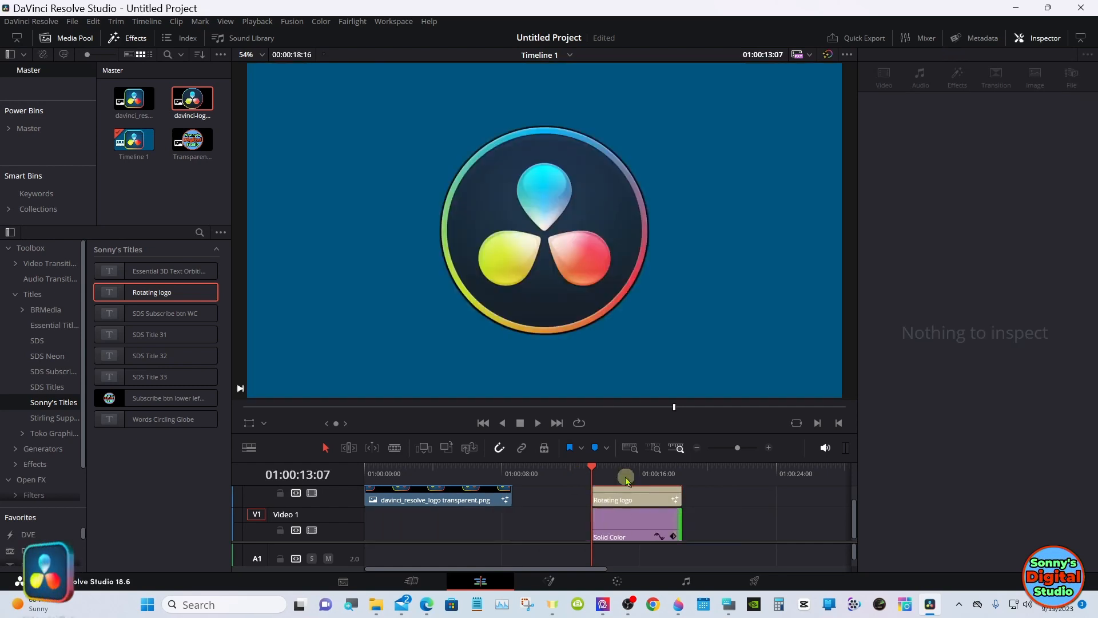
scroll(572, 541, "up", 1)
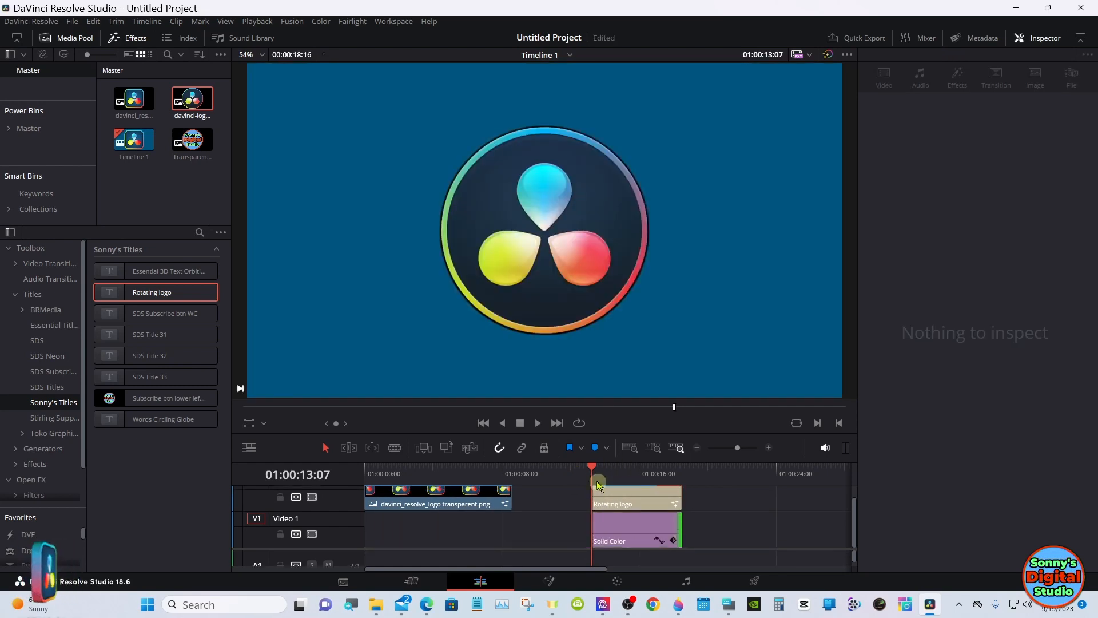
left_click(536, 423)
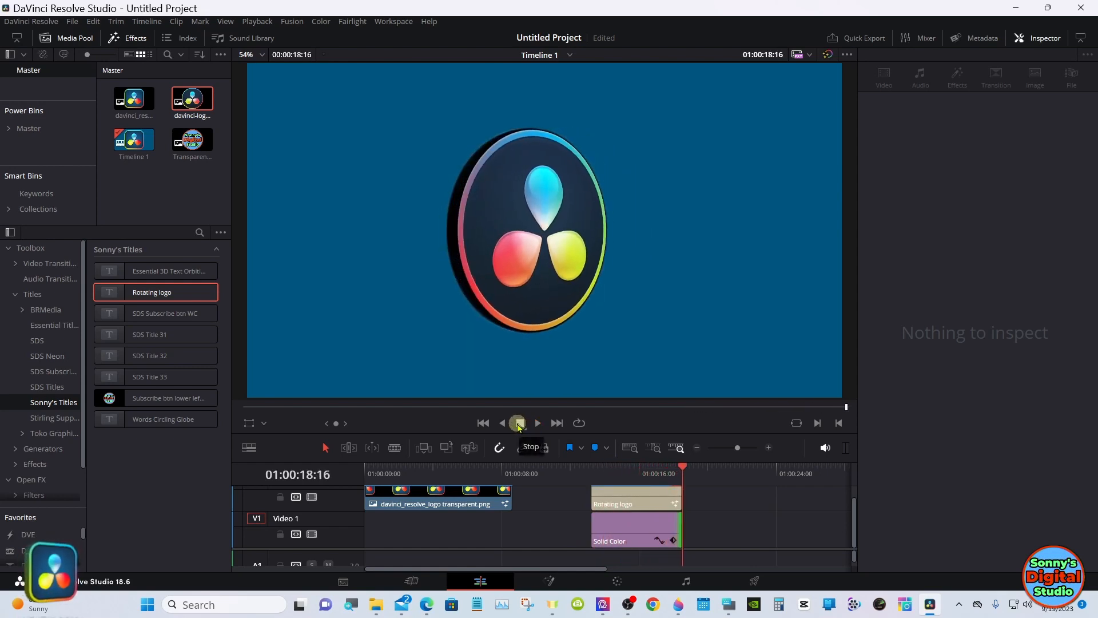
- In the title's Fusion composition, replace MediaIn2 at the router with davinci_resolve_logo transparent.png, and return to the title's first frame on the Edit page
left_click(619, 468)
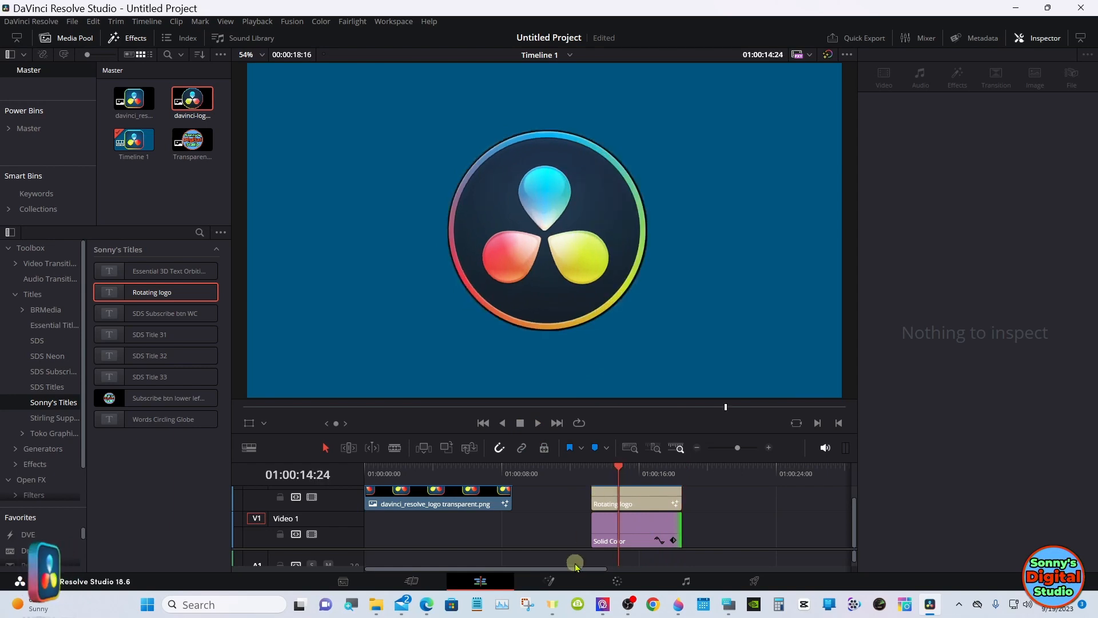
left_click(549, 581)
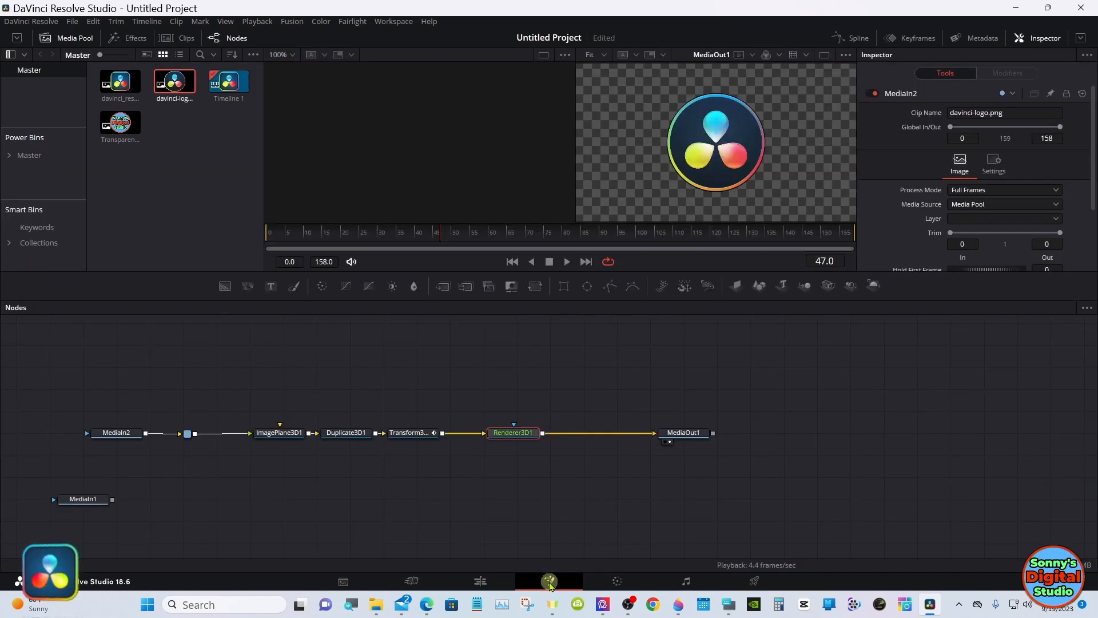
left_click_drag(175, 434, 90, 468)
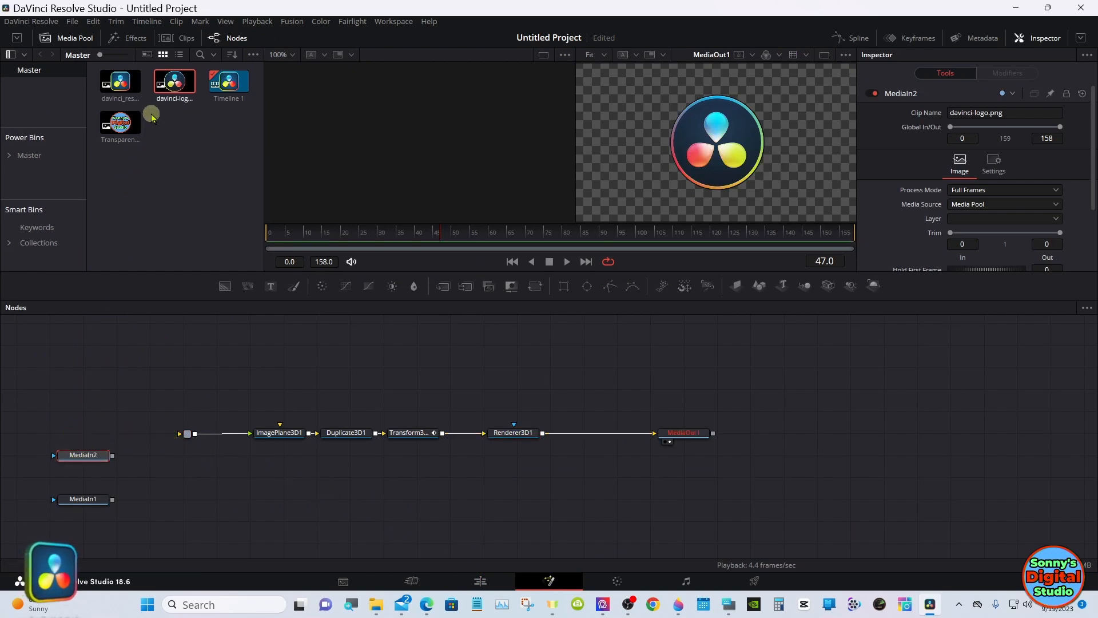
left_click_drag(128, 88, 187, 433)
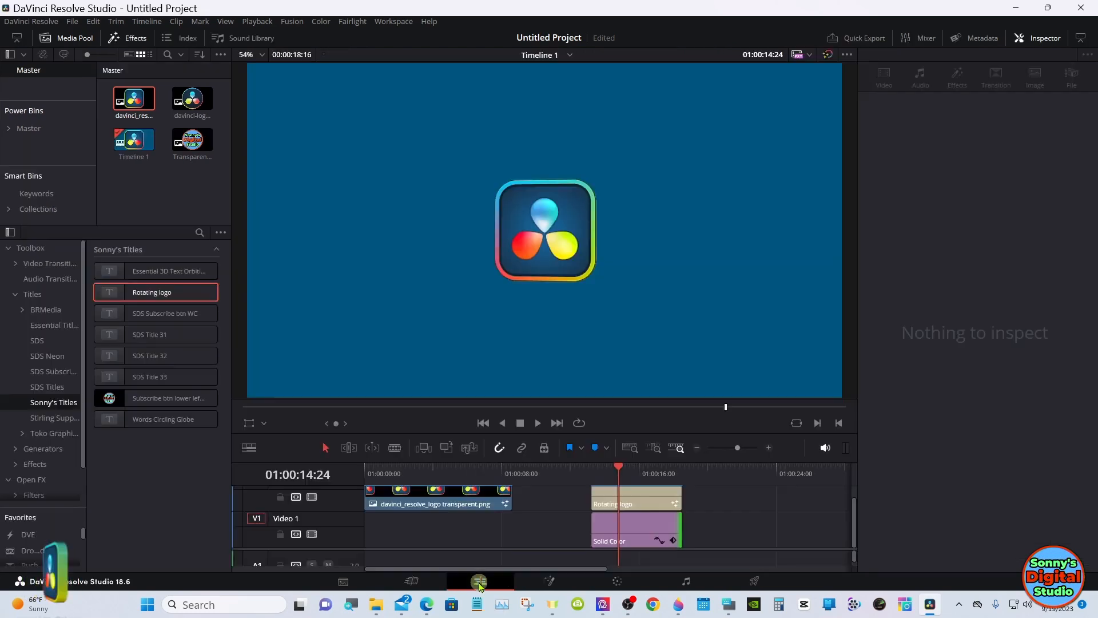
left_click(479, 582)
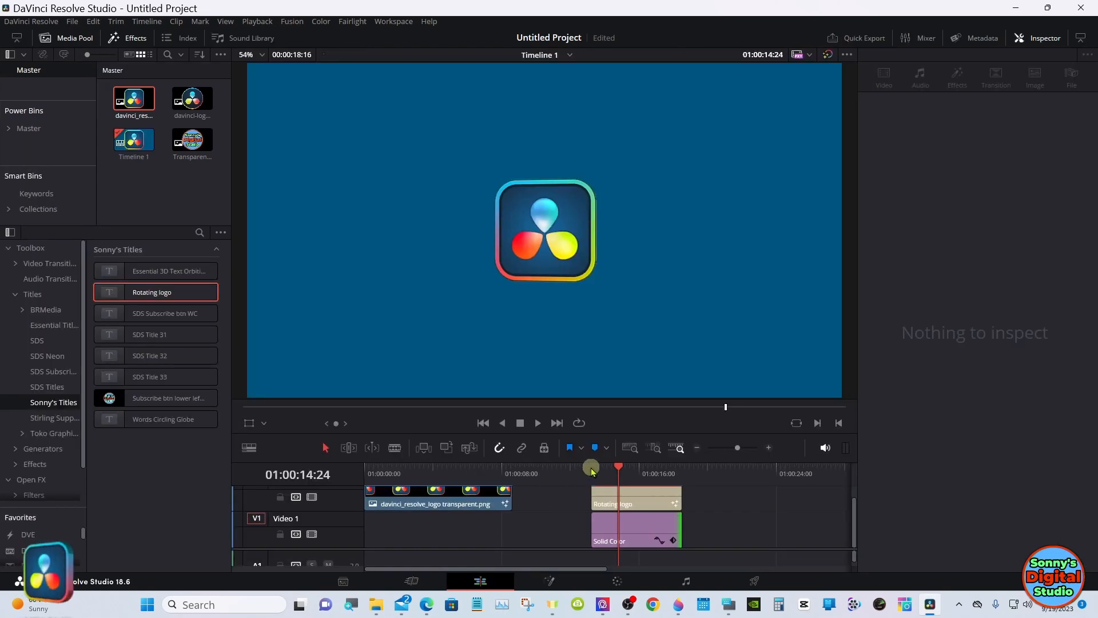
left_click(592, 473)
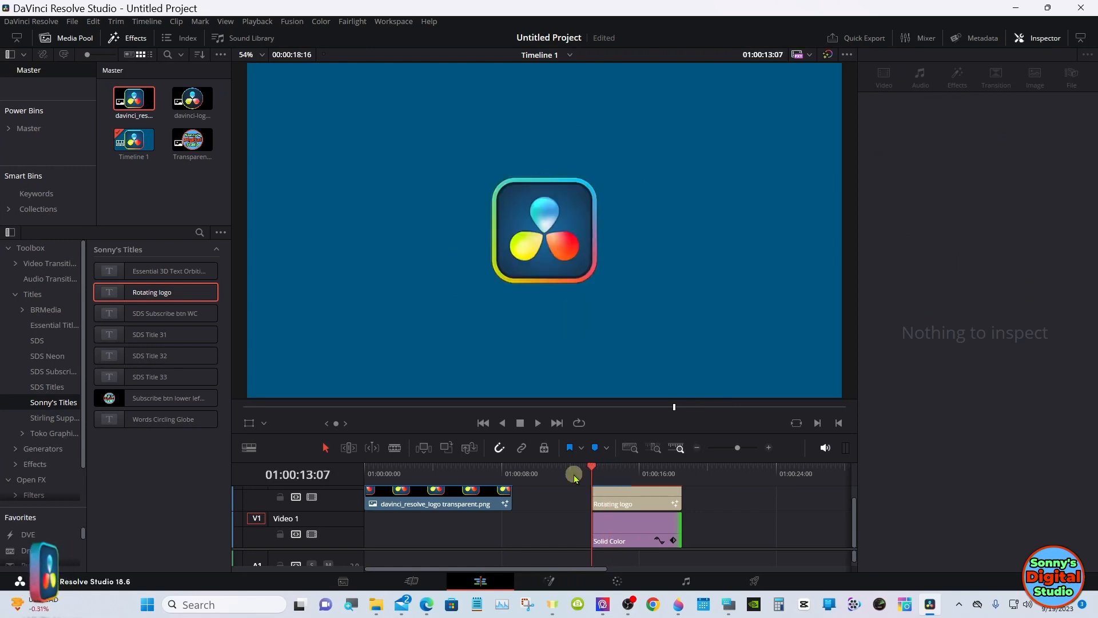
- Extend the Rotating logo title and its Solid Color background to end at about 25:15, and play the longer animation
left_click_drag(681, 498, 801, 505)
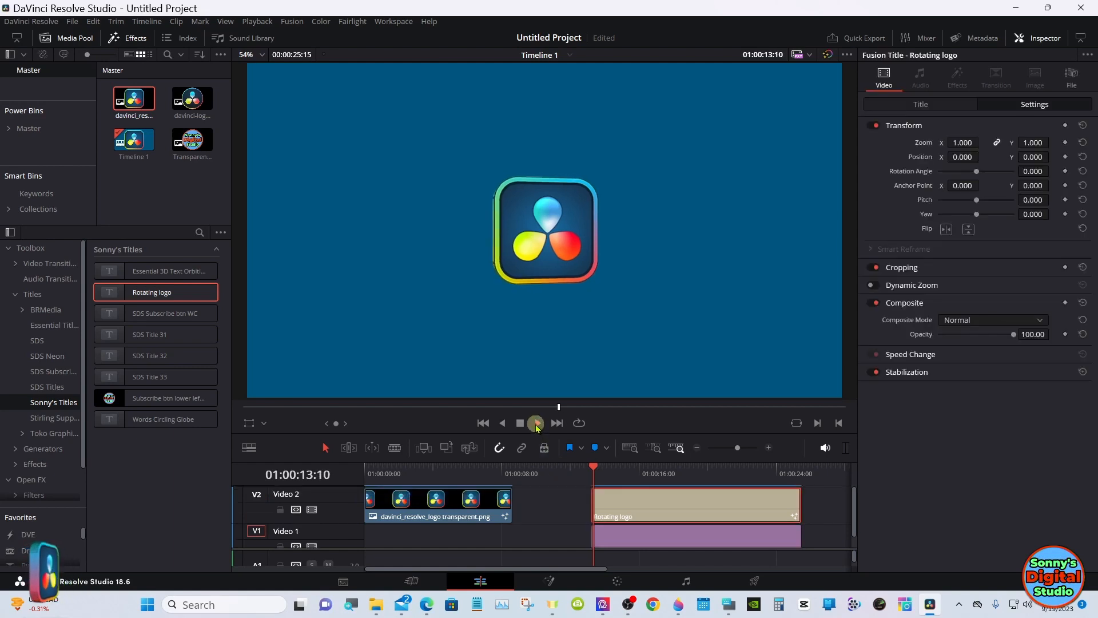
left_click(538, 423)
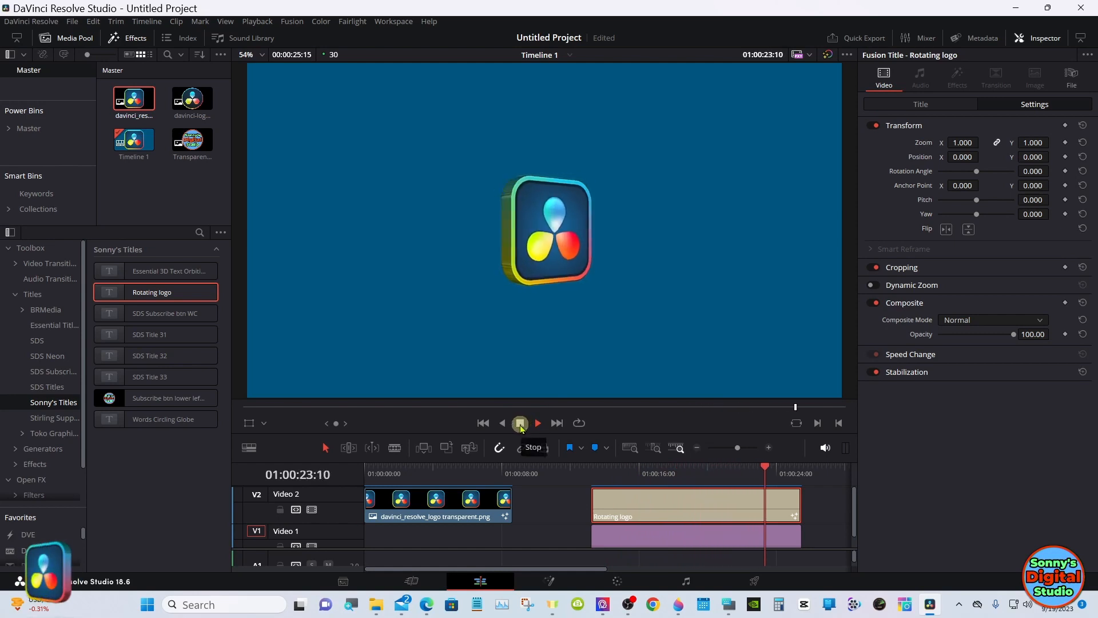
left_click(520, 424)
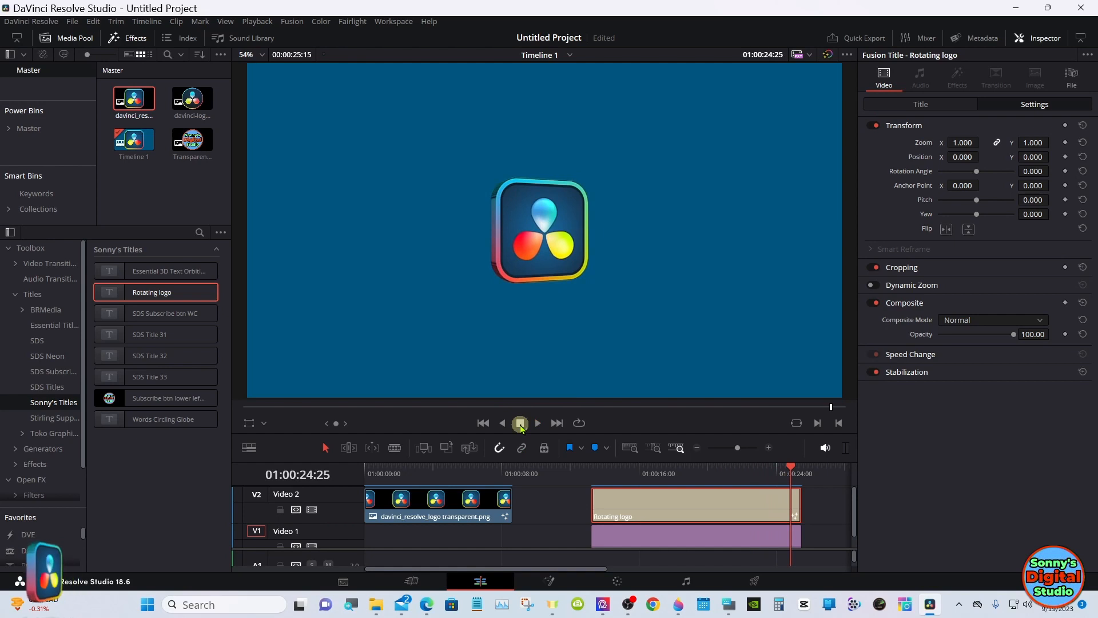